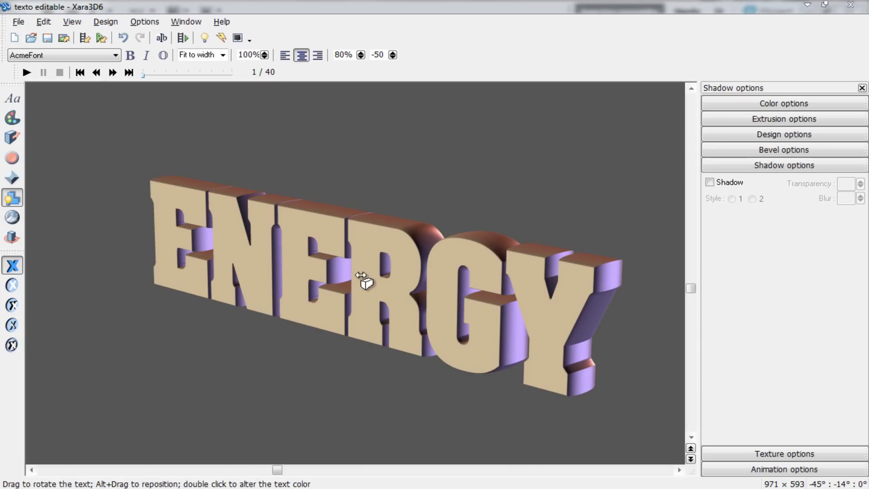
Review the ENERGY title's AcmeFont text settings in Xara3D6 and confirm them unchanged.
left_click(12, 99)
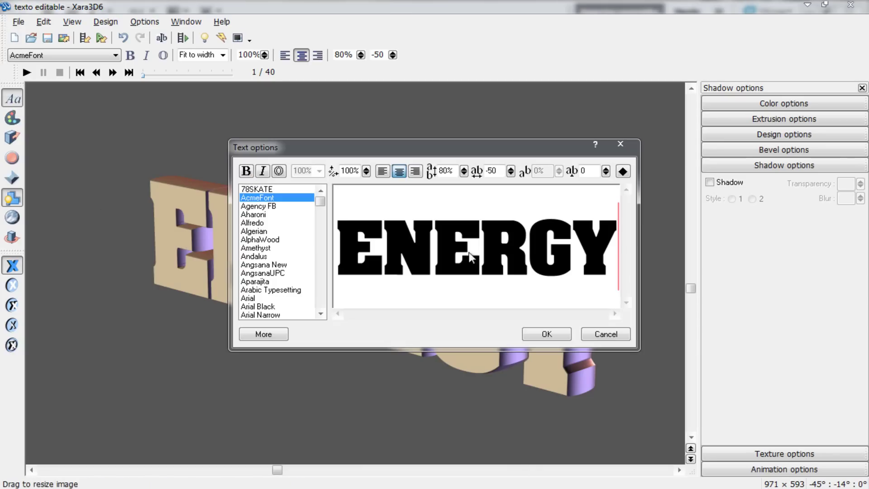
left_click_drag(551, 261, 338, 259)
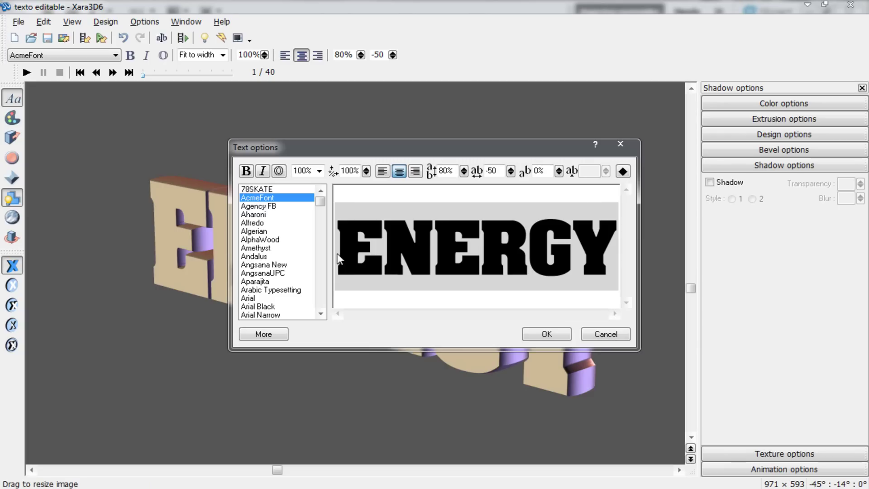
left_click(548, 335)
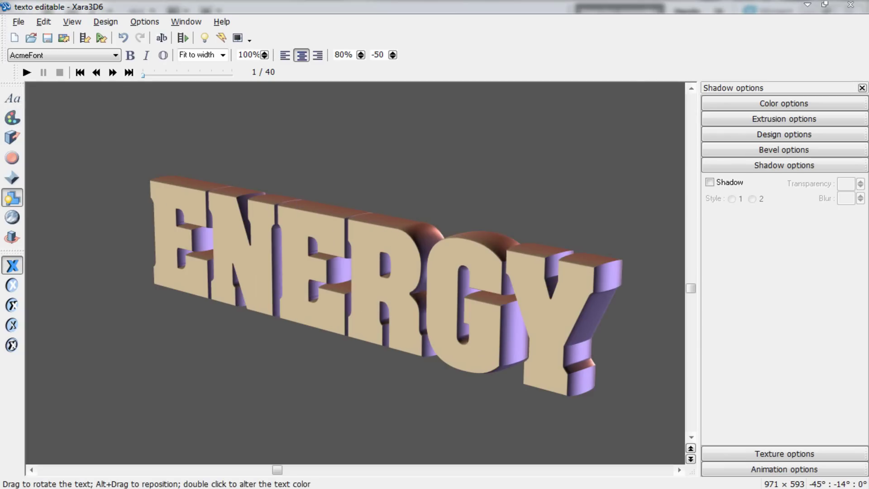
Set up an animated GIF export at 1800×1200, 64 colours, with transparency.
left_click(18, 21)
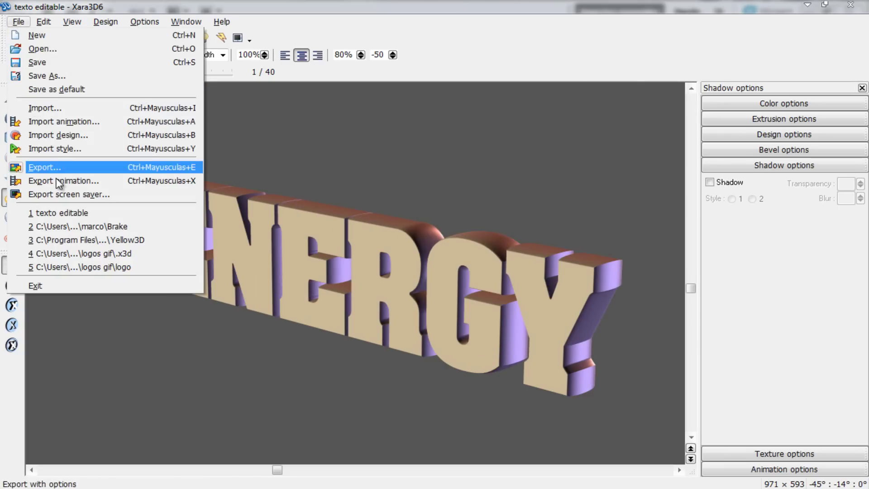
left_click(61, 179)
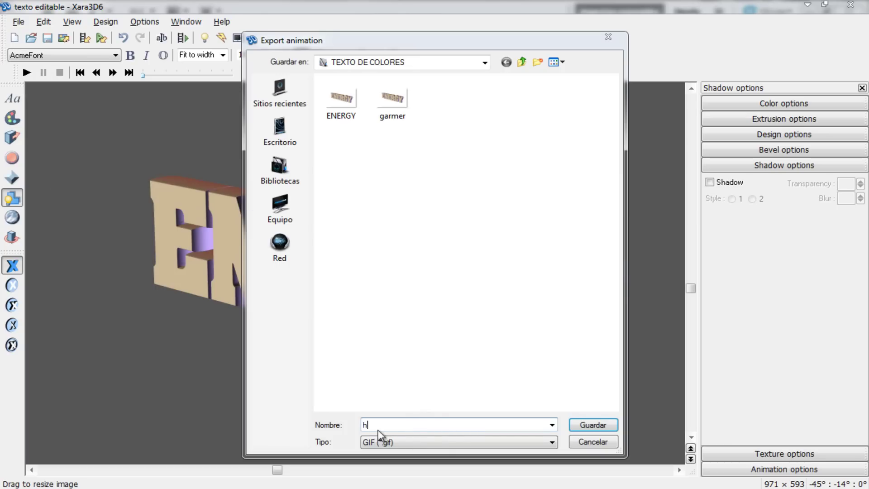
type("h")
left_click(581, 428)
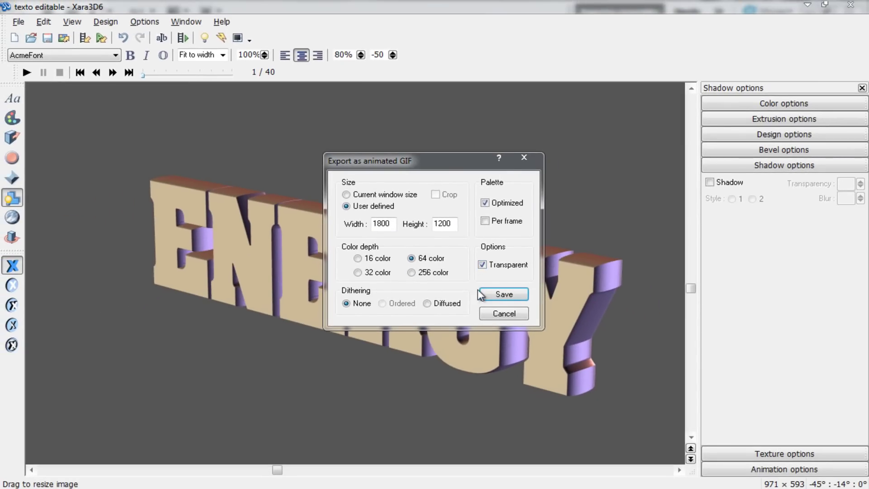
left_click(504, 313)
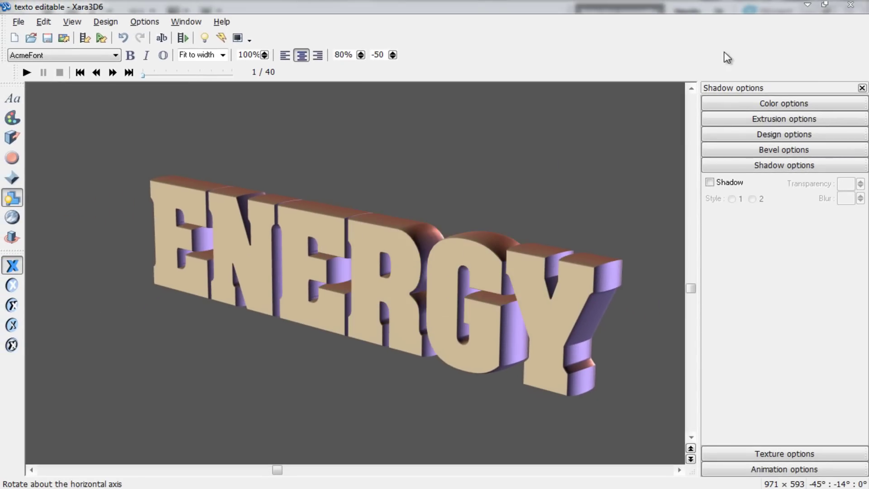
In Photoshop, create a new 1800×1200 px, 72 ppi RGB document with transparent background.
left_click(806, 9)
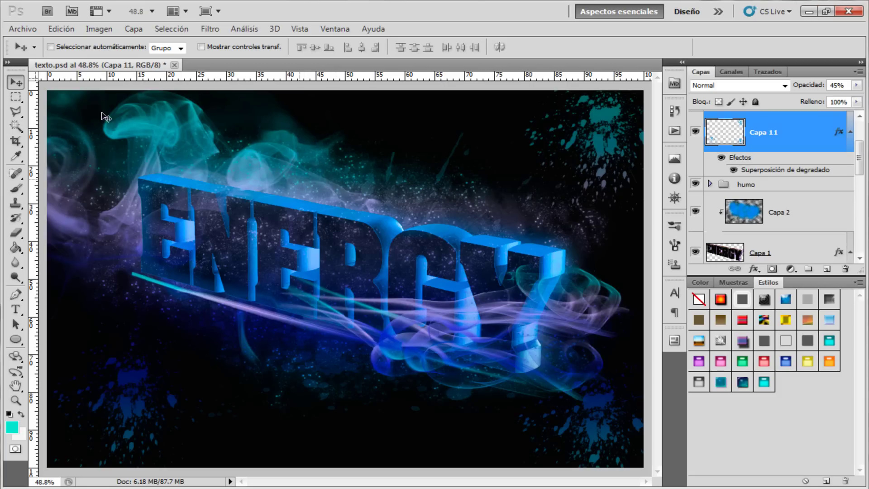
left_click(19, 29)
key("Escape")
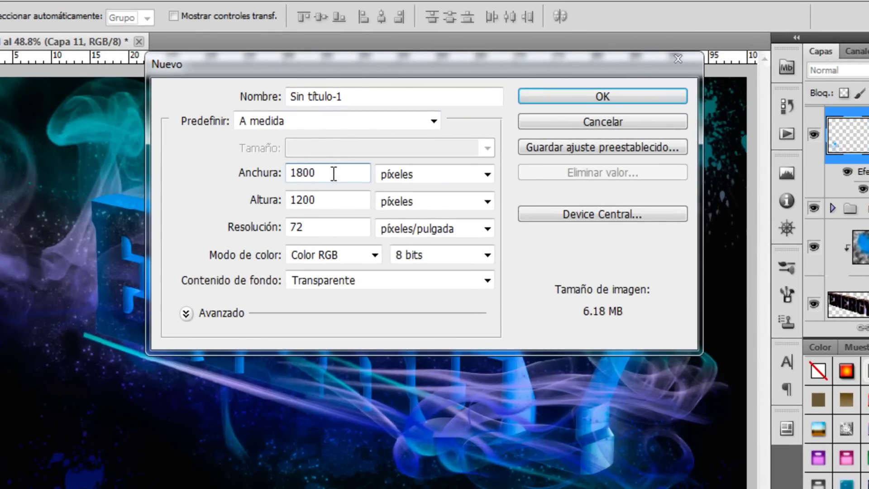
left_click(330, 200)
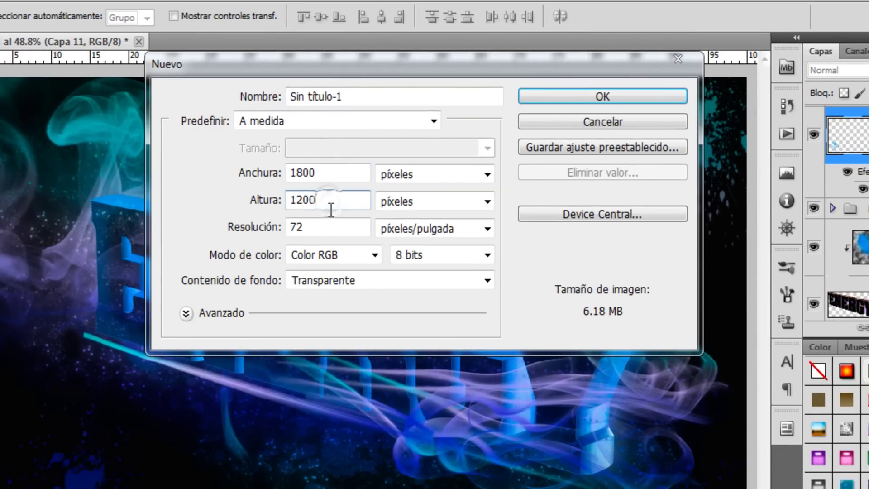
left_click(326, 226)
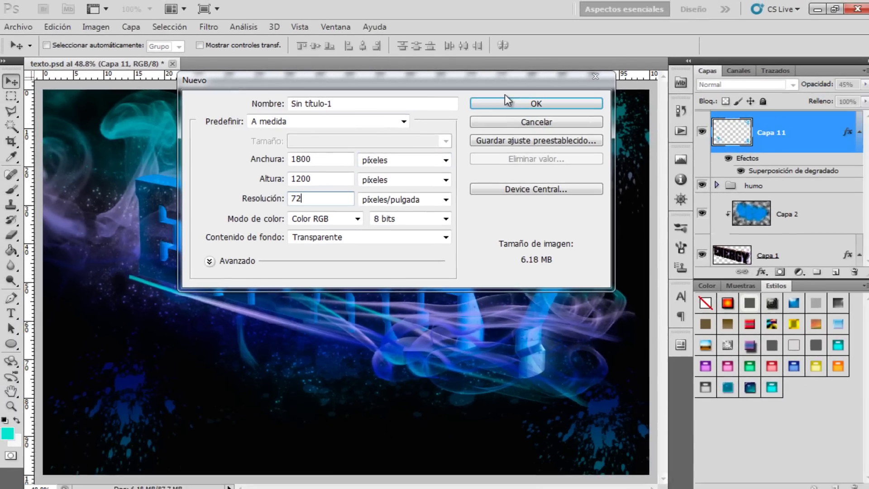
left_click(503, 100)
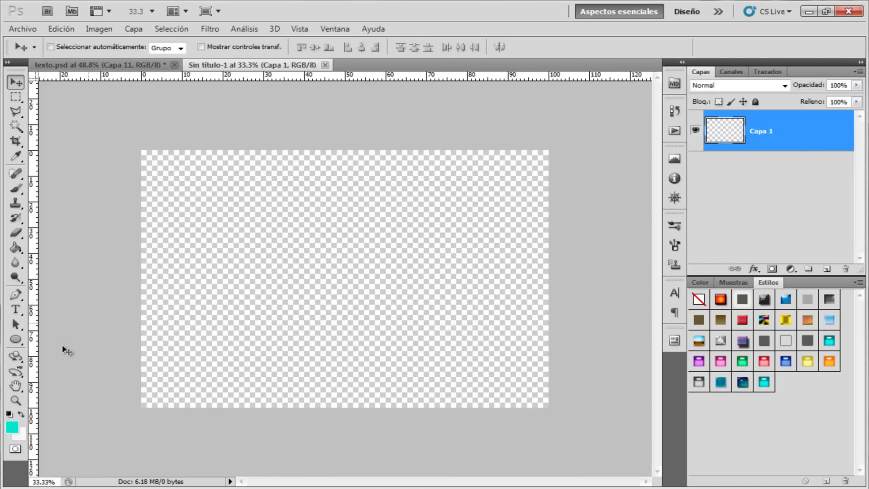
Fit the canvas to the window and set the foreground colour to near-black 0f0f0f.
left_click(15, 400)
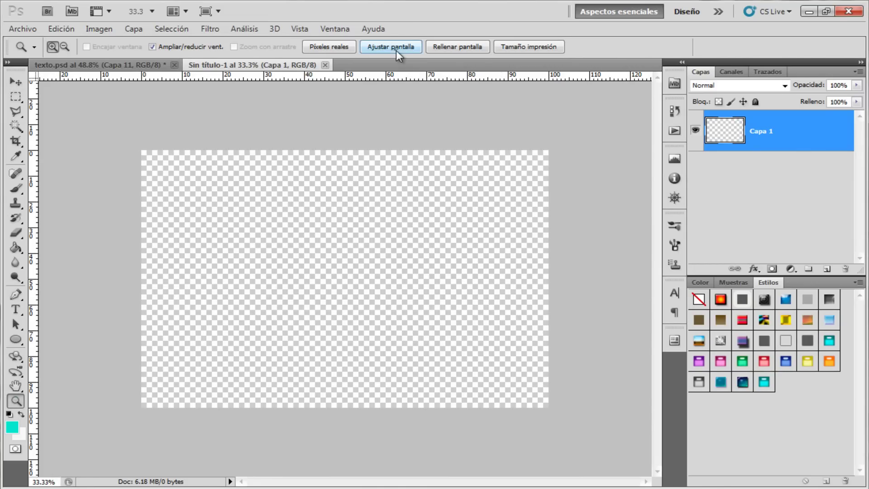
left_click(396, 49)
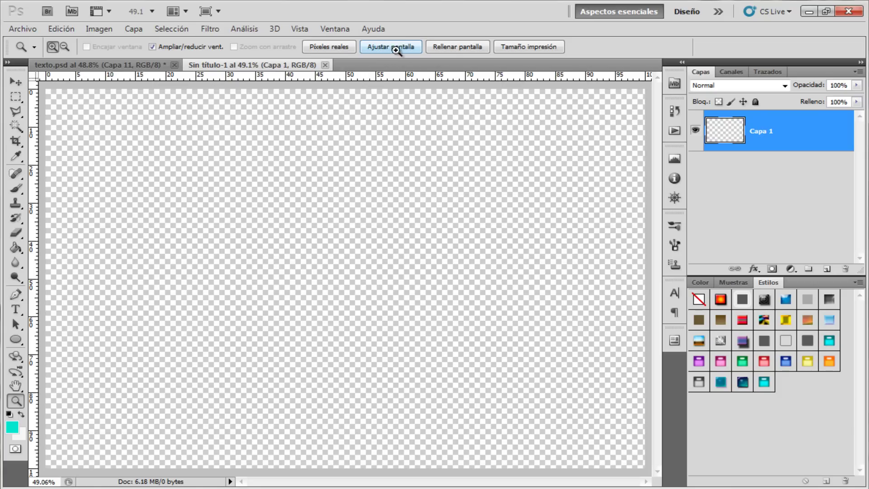
left_click(16, 248)
left_click(21, 414)
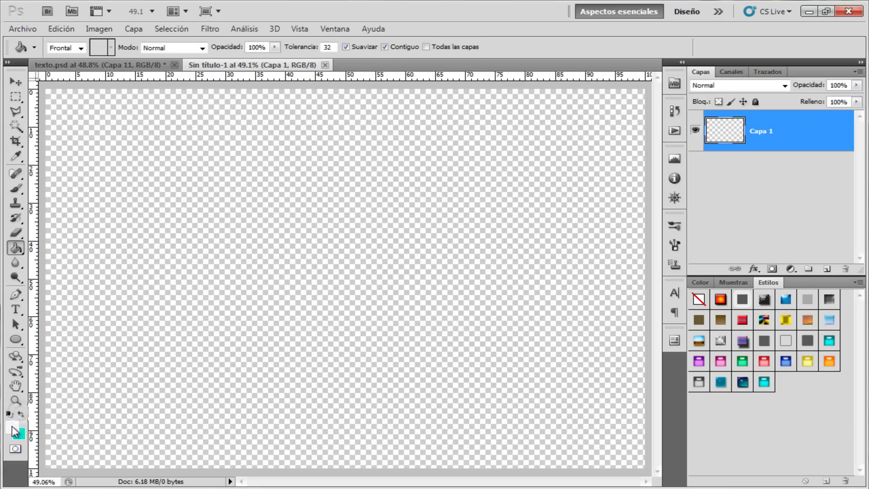
left_click(14, 428)
left_click(438, 304)
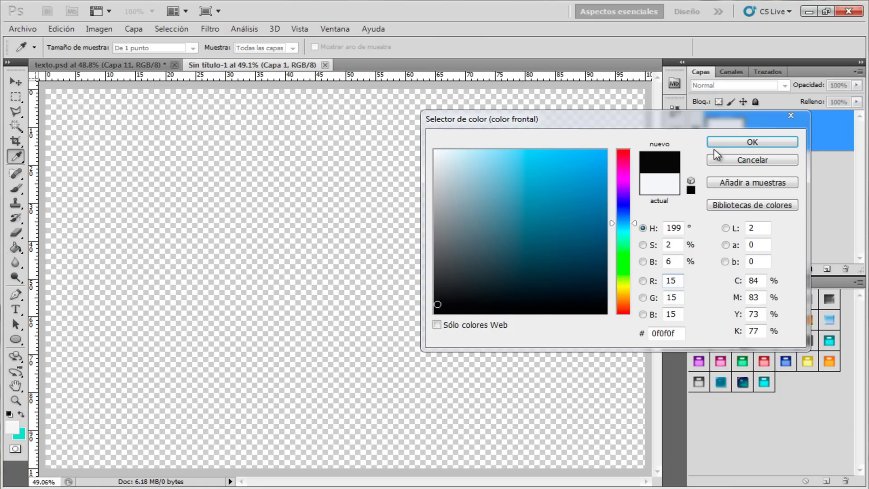
left_click(715, 144)
Fill the canvas with near-black and add an empty layer above it.
left_click(274, 259)
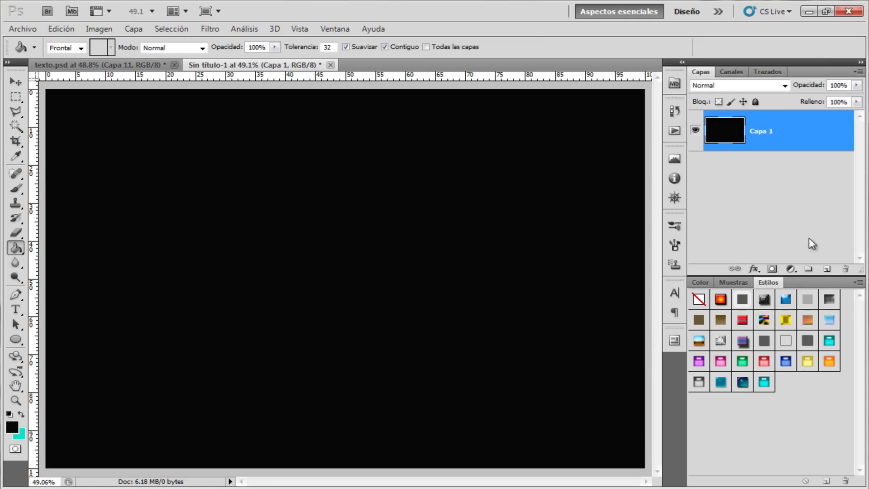
left_click(827, 269)
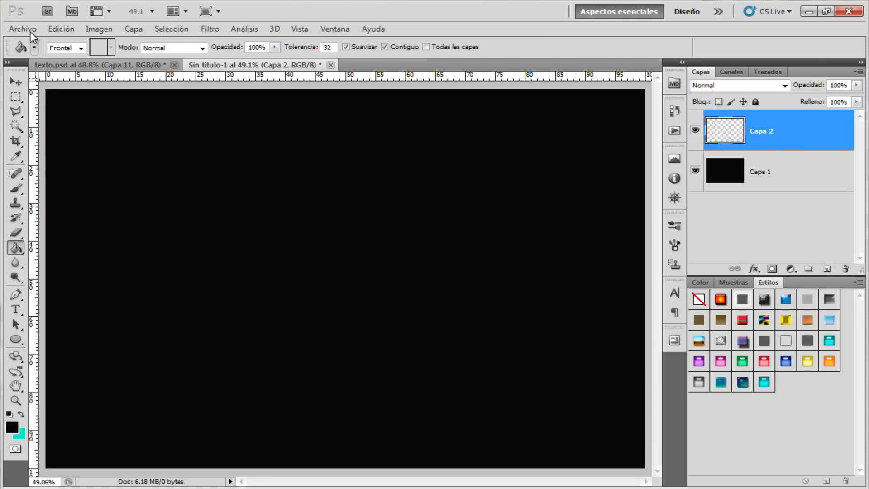
left_click(31, 31)
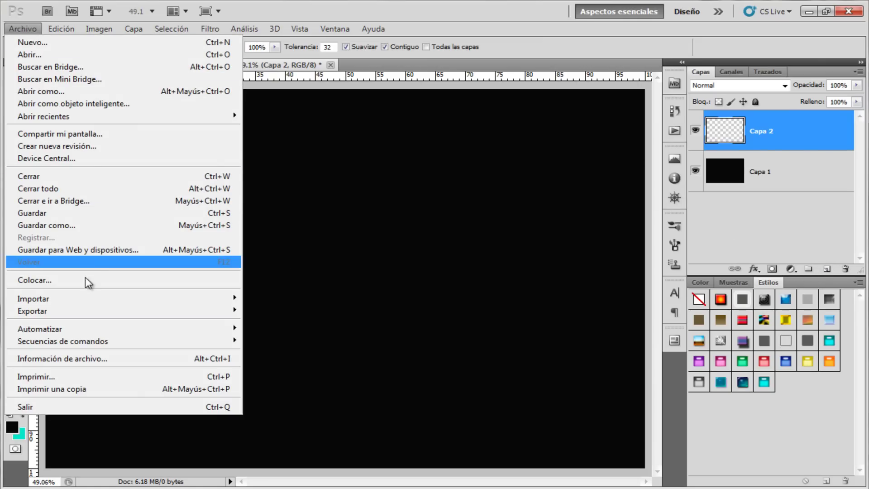
Place the garmer ENERGY image, commit it, and rasterize its layer.
left_click(85, 279)
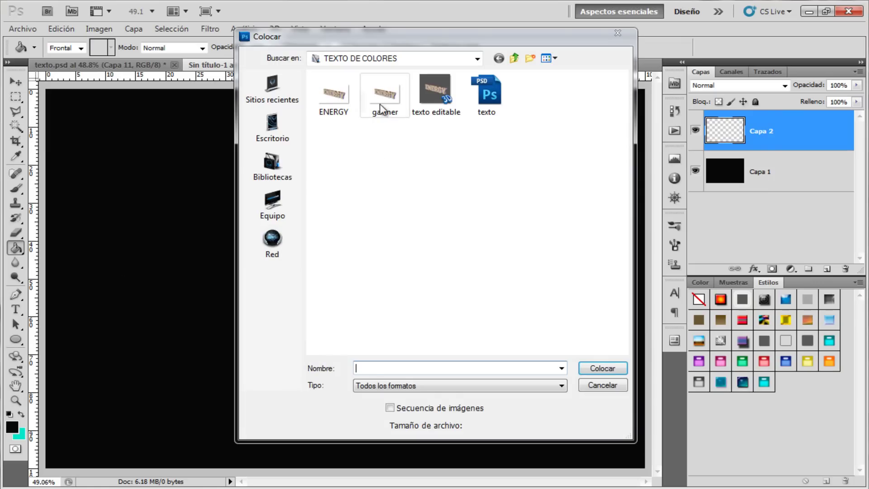
left_click(379, 104)
left_click(592, 367)
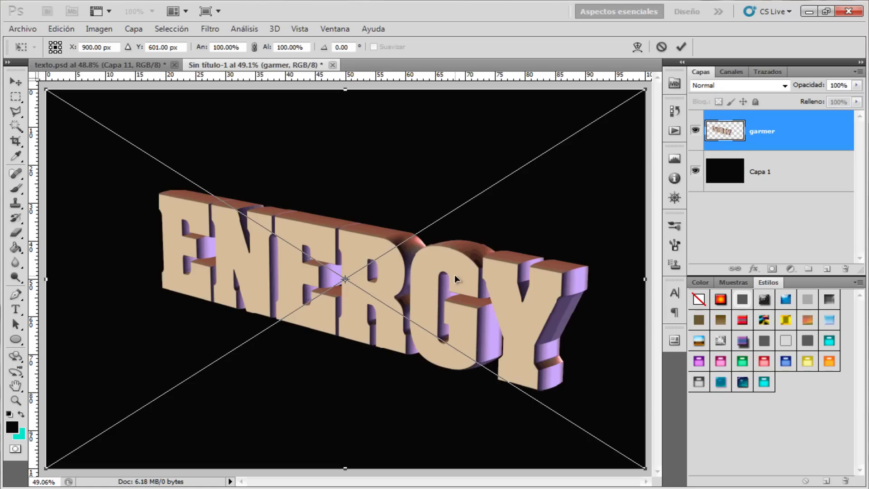
key("Return")
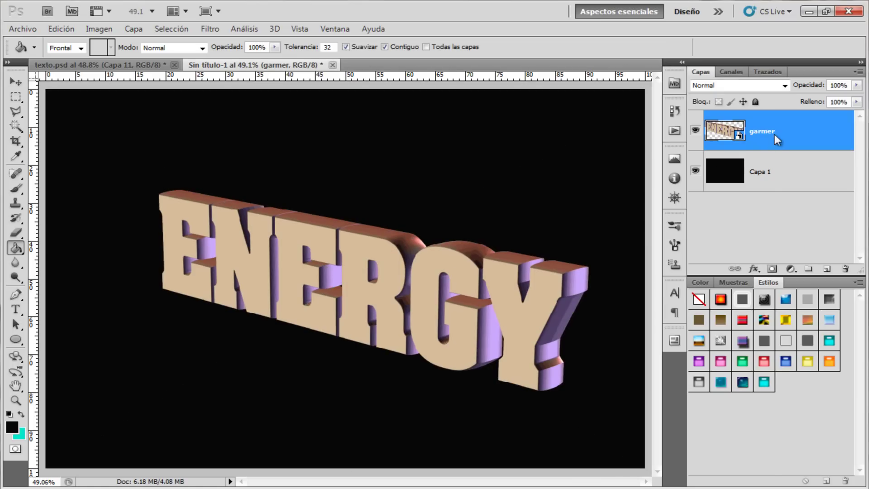
right_click(775, 134)
left_click(638, 286)
Magic-wand select the six ENERGY letter faces and copy them onto a new layer.
left_click(15, 126)
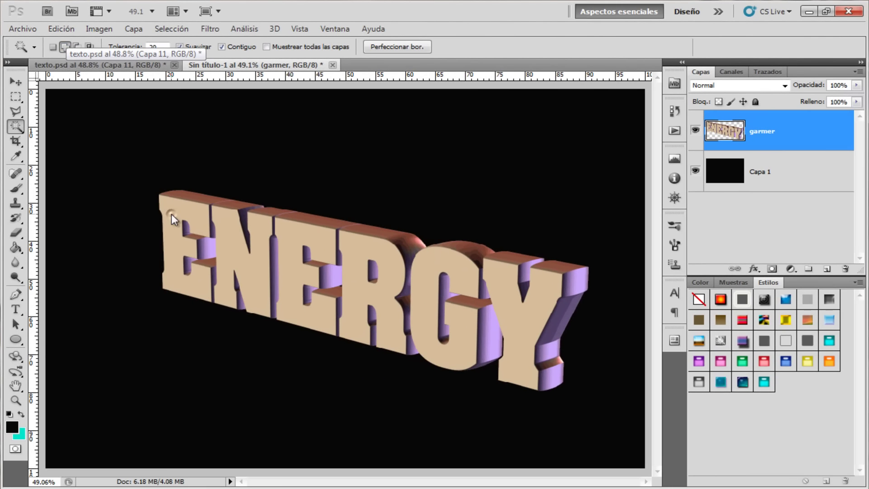
left_click(172, 220)
left_click(241, 252)
left_click(290, 247)
left_click(363, 257)
left_click(452, 276)
left_click(505, 284)
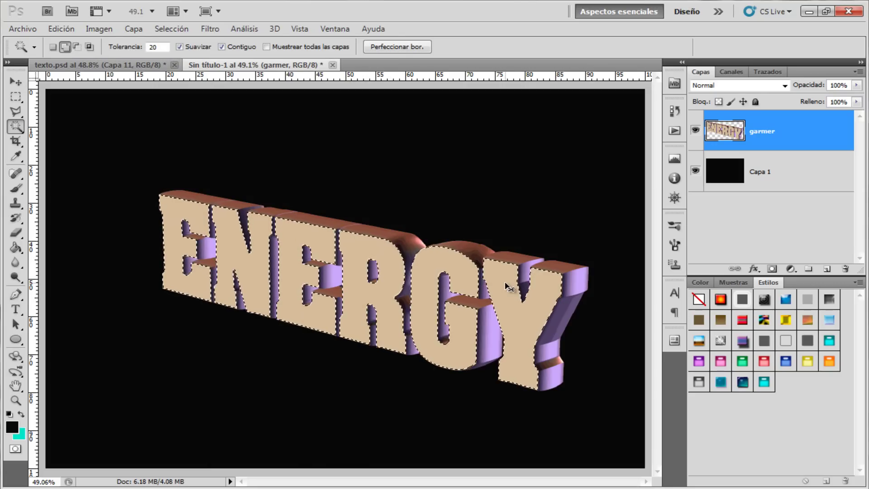
key("ctrl+j")
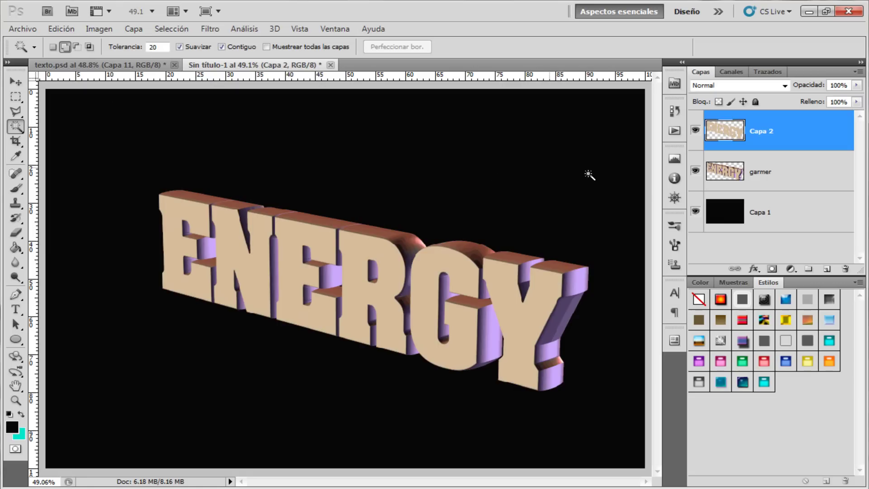
Fill the reloaded letter-face selection with near-black, then deselect with the Move tool active.
left_click(715, 133, "ctrl")
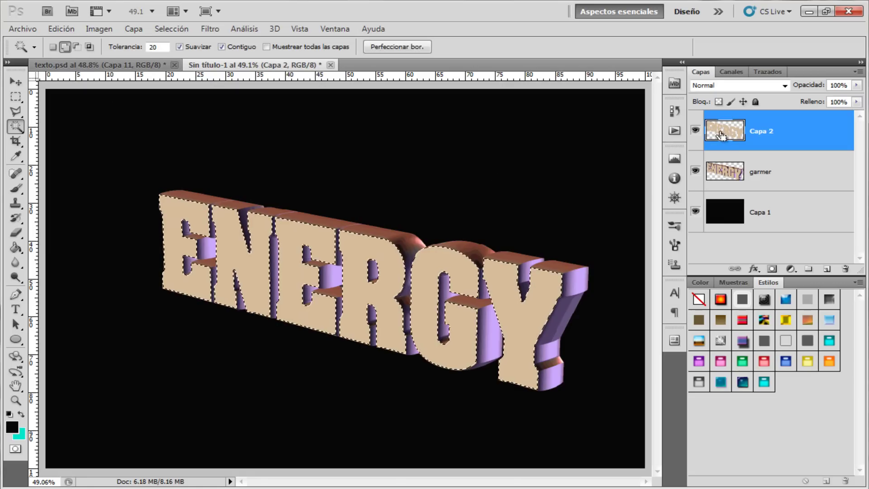
left_click(52, 30)
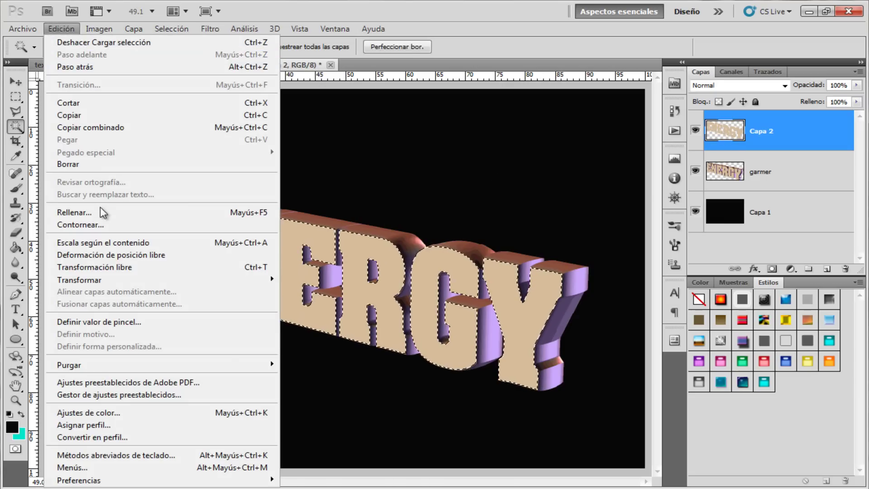
left_click(45, 213)
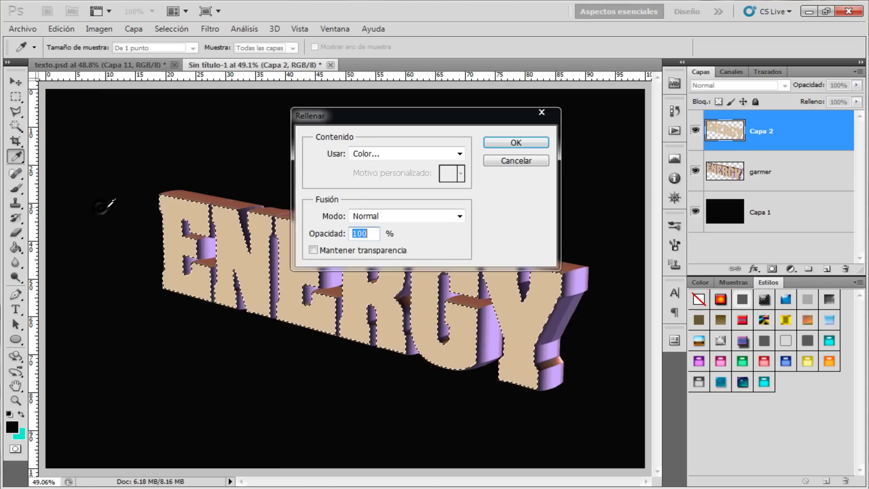
left_click(460, 154)
left_click(363, 187)
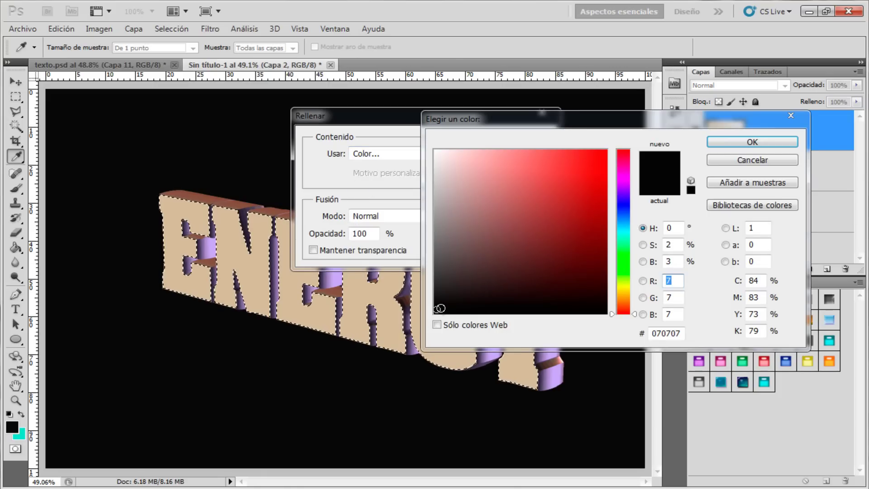
left_click(739, 142)
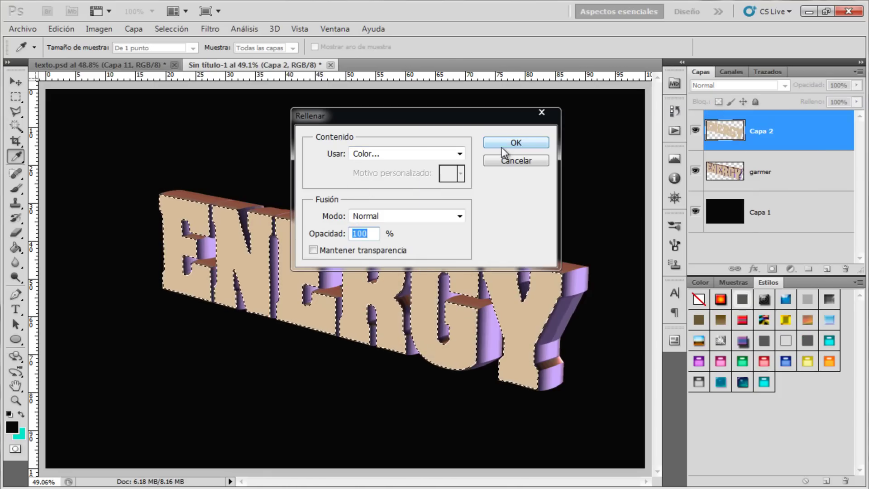
left_click(515, 144)
left_click(16, 81)
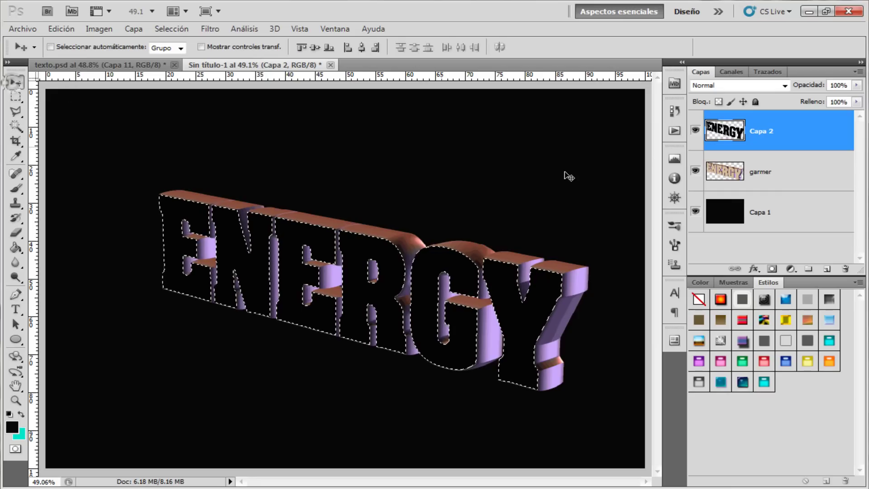
key("ctrl+d")
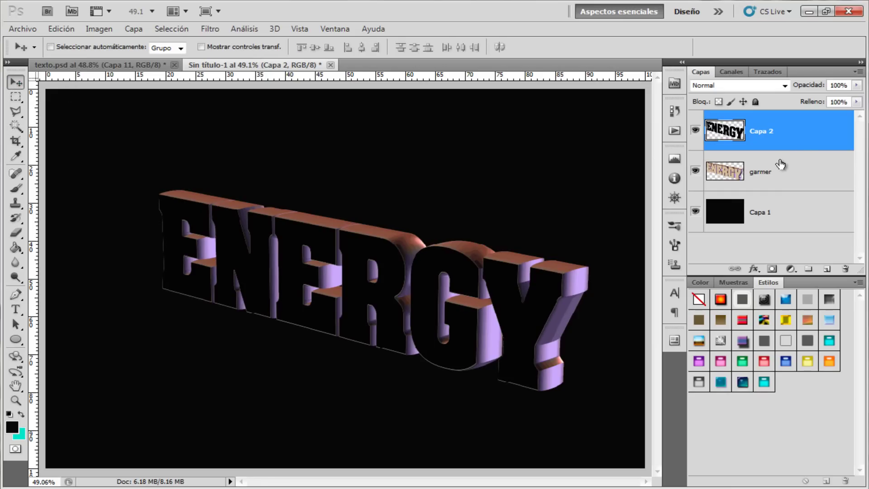
Merge the garmer layer into Capa 2 and add an empty layer above it.
left_click(776, 174, "shift")
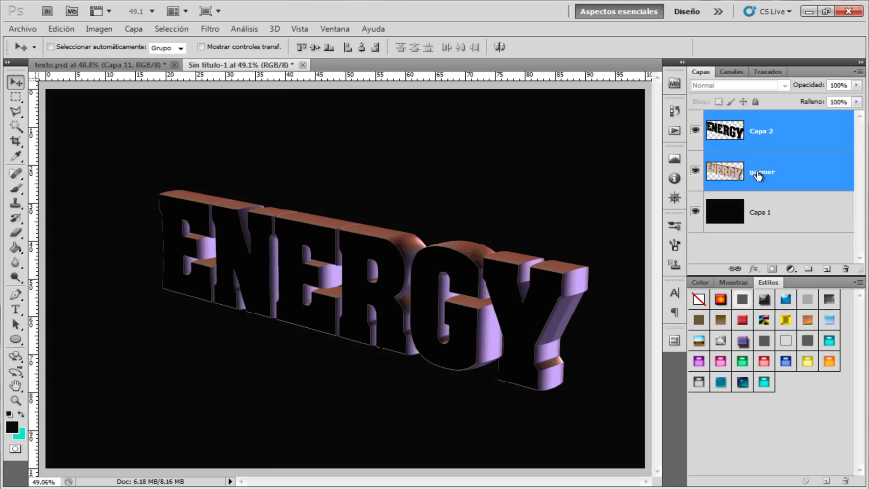
key("ctrl+e")
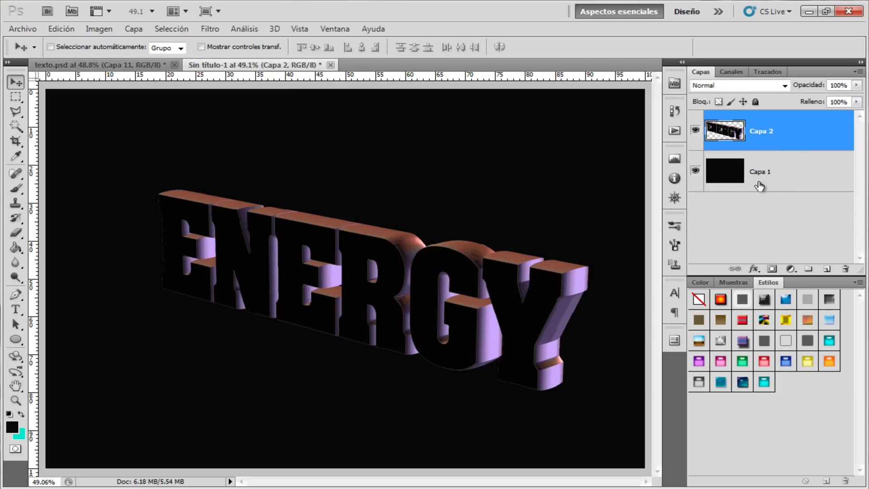
left_click(826, 271)
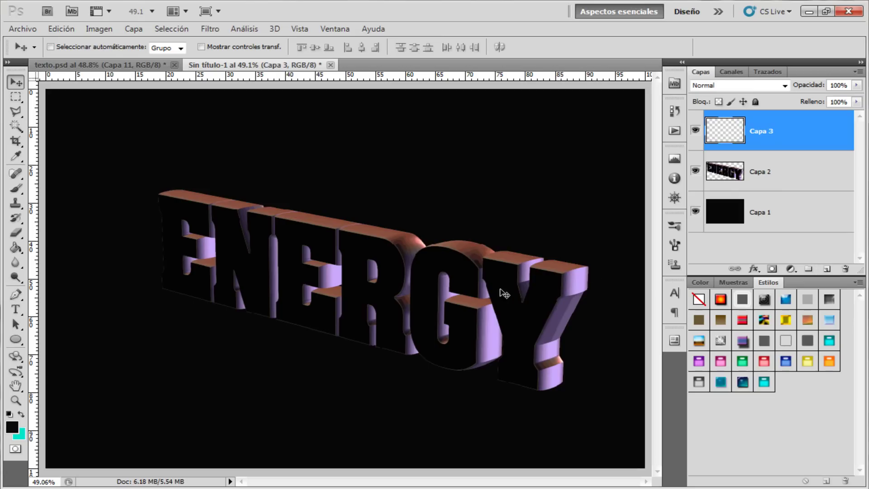
Set the working colours to a near-black foreground and cyan background.
left_click(19, 424)
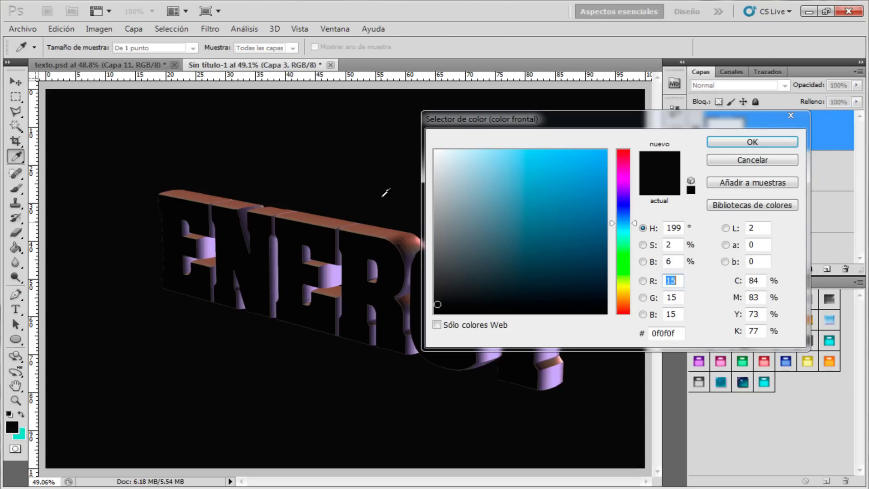
left_click(438, 155)
left_click(746, 142)
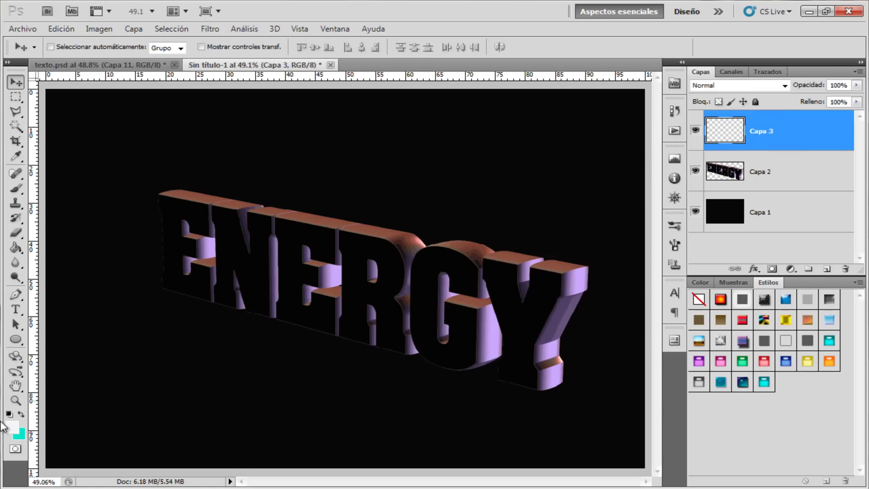
left_click(20, 414)
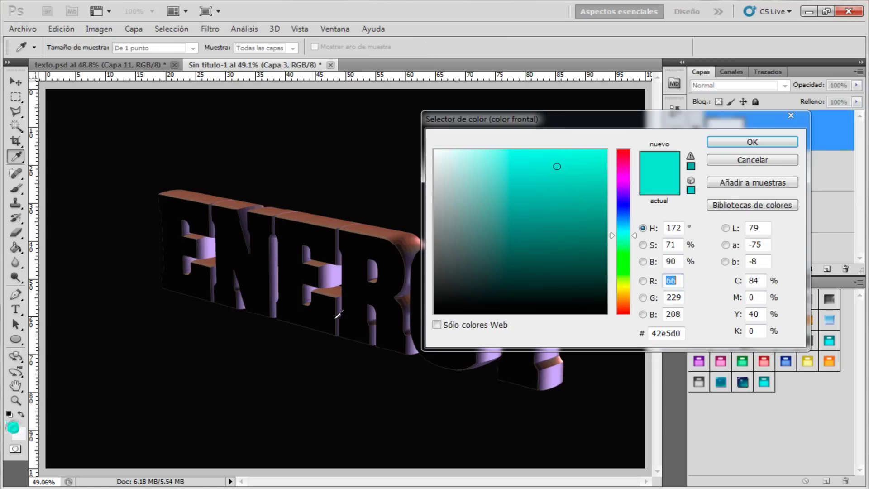
left_click(432, 315)
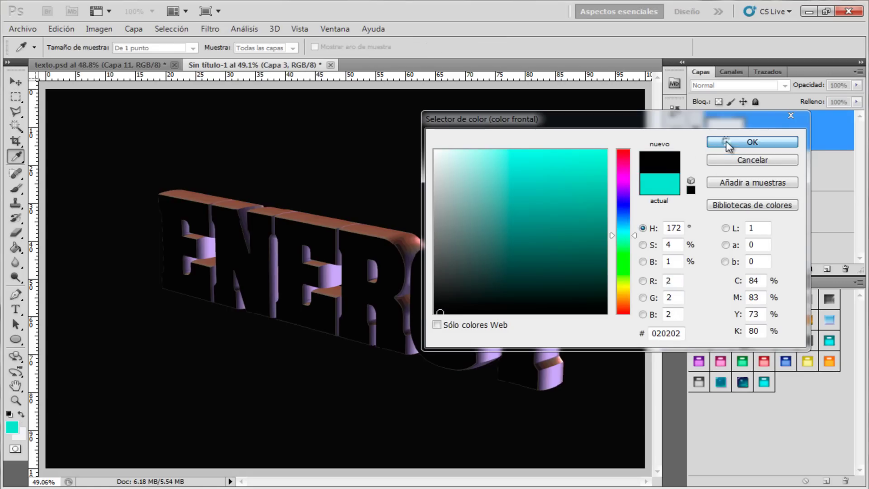
left_click(731, 142)
left_click(219, 28)
mouse_move(229, 232)
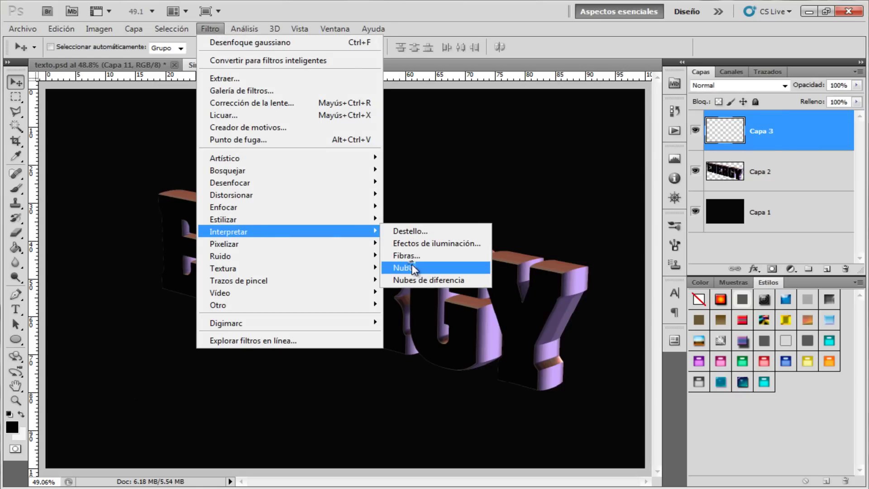
Render Nubes clouds on the new layer at 62% opacity and choose a soft round brush.
left_click(414, 268)
left_click_drag(811, 86, 804, 88)
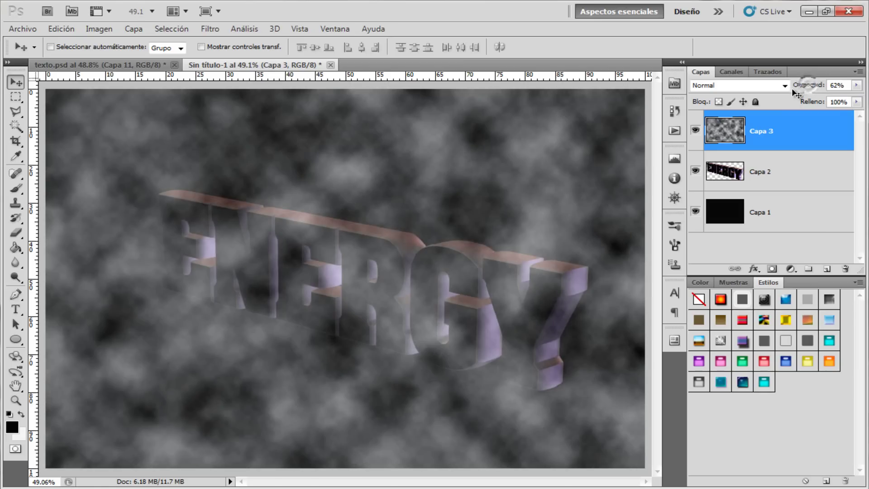
left_click(16, 188)
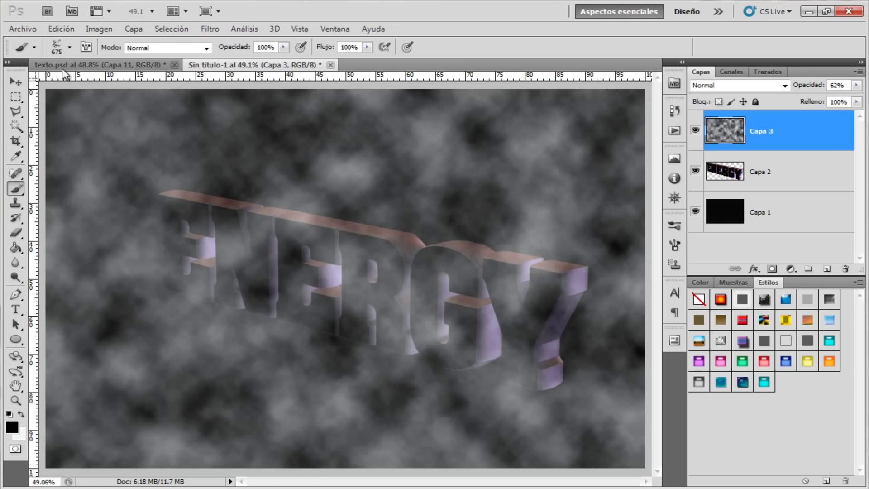
left_click(70, 48)
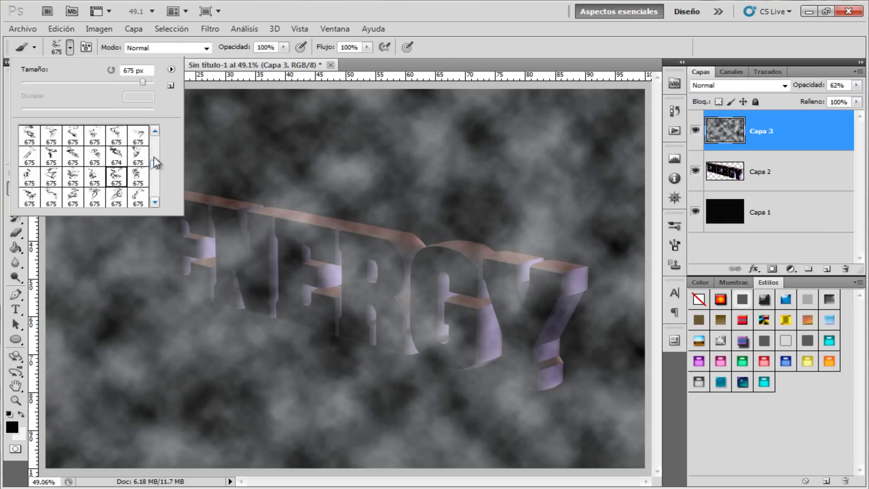
left_click_drag(154, 159, 133, 135)
left_click(117, 137)
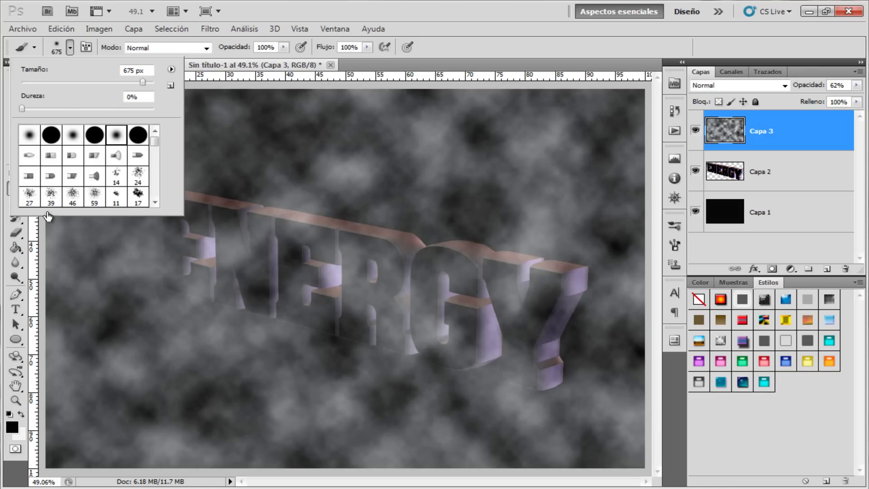
Paint a soft cyan glow stroke across the ENERGY letters.
left_click(12, 428)
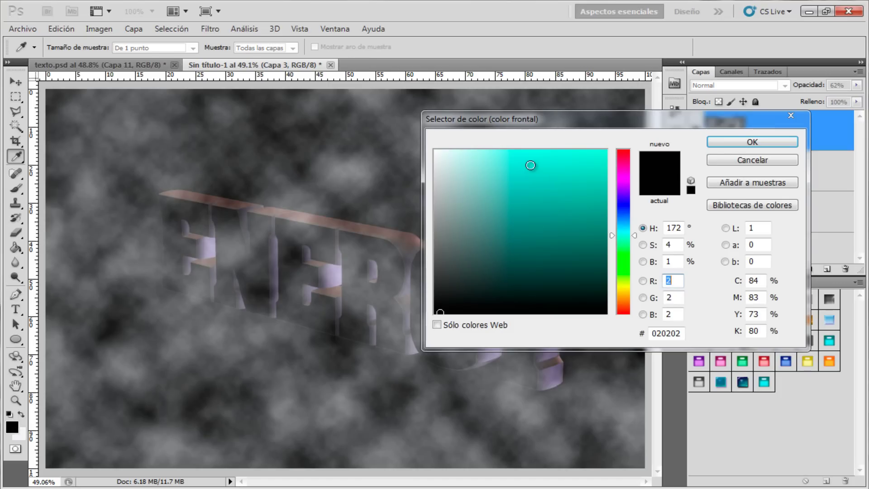
left_click(530, 165)
left_click(752, 142)
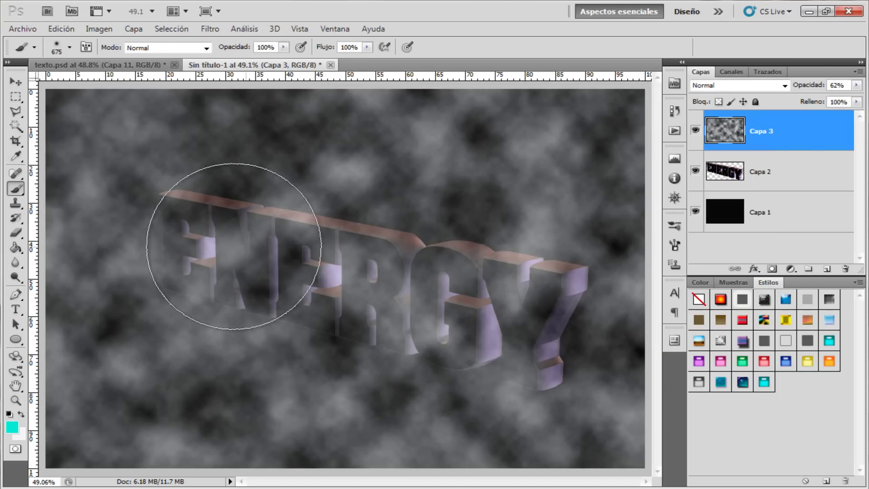
left_click(213, 258)
mouse_move(216, 262)
left_mouse_down()
mouse_move(507, 327)
mouse_move(520, 311)
mouse_move(514, 417)
mouse_move(549, 320)
mouse_move(471, 283)
mouse_move(349, 253)
mouse_move(311, 230)
mouse_move(266, 272)
mouse_move(156, 223)
mouse_move(97, 155)
left_mouse_up()
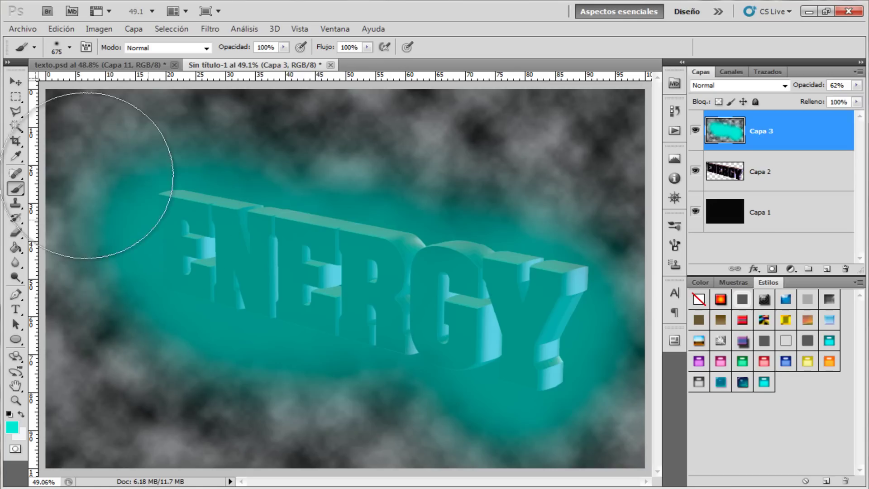
left_click(16, 81)
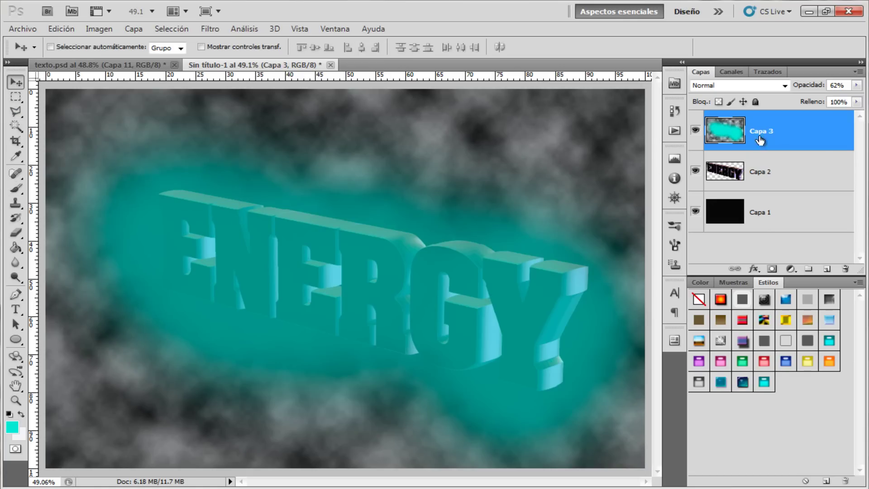
Set Capa 3 to Color blending, clip it to Capa 2, and nudge both slightly up-left.
left_click(784, 87)
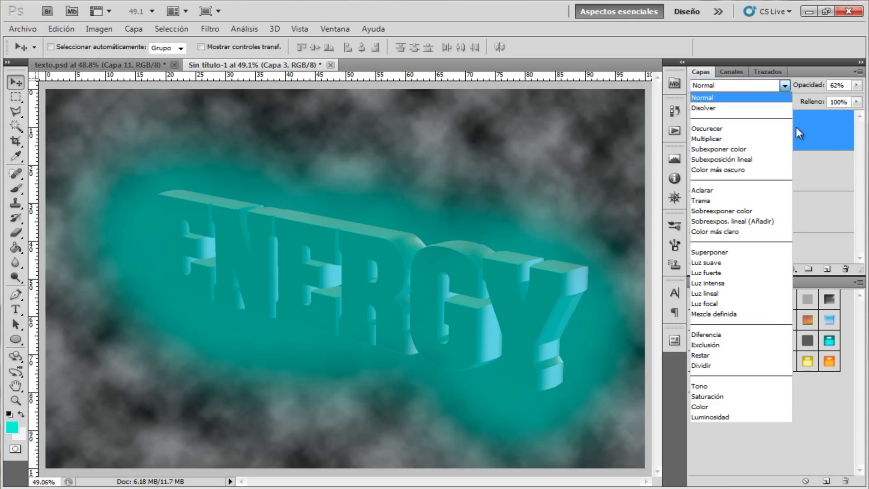
left_click(748, 406)
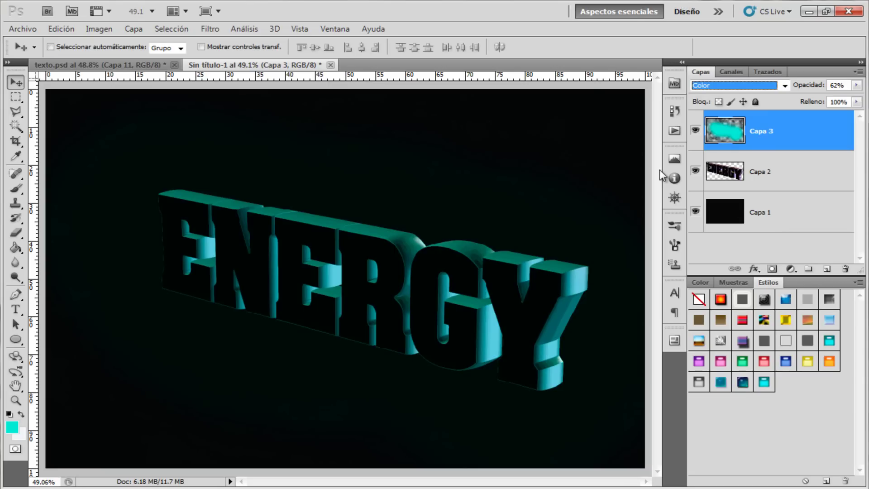
key("ctrl+alt+g")
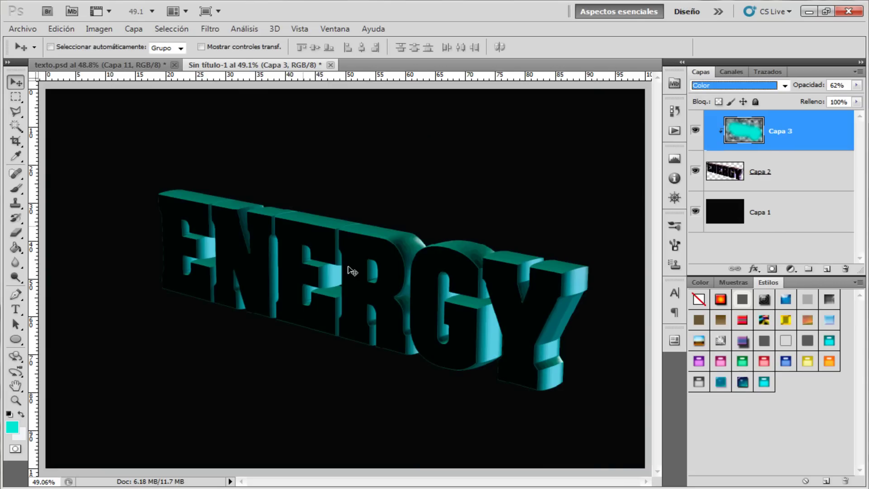
left_click(781, 173, "shift")
left_click_drag(468, 270, 466, 269)
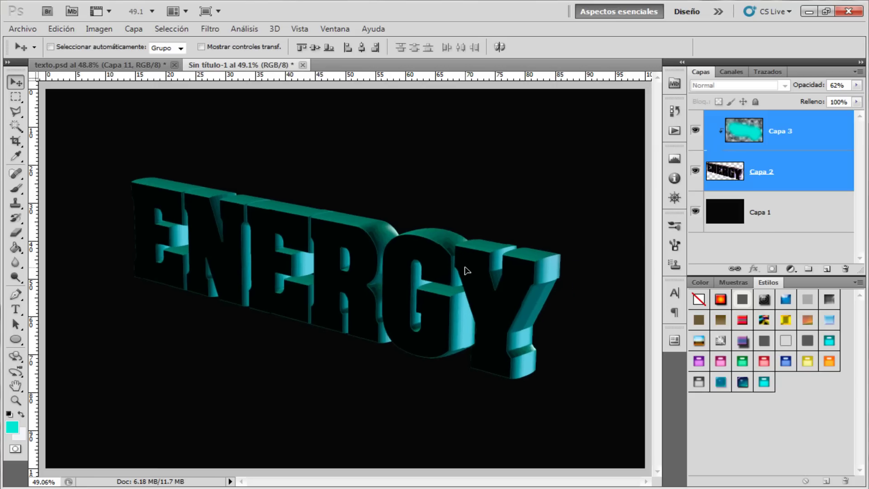
left_click(781, 146)
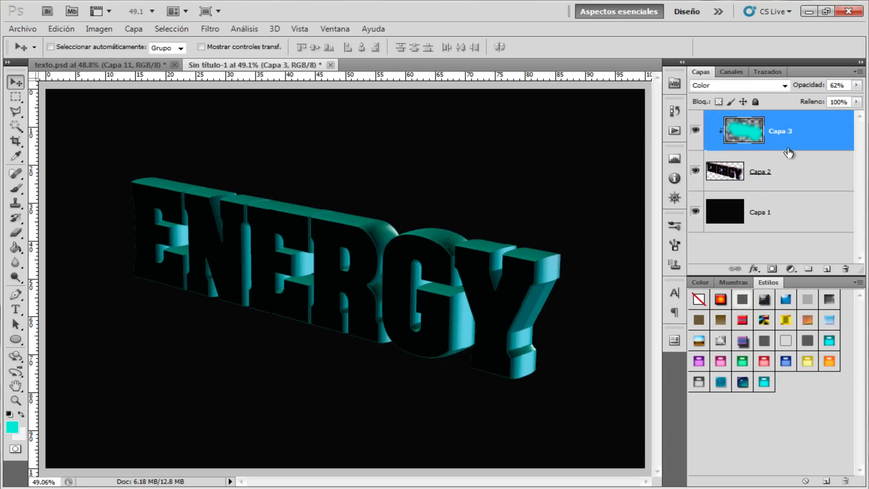
left_click(799, 168, "shift")
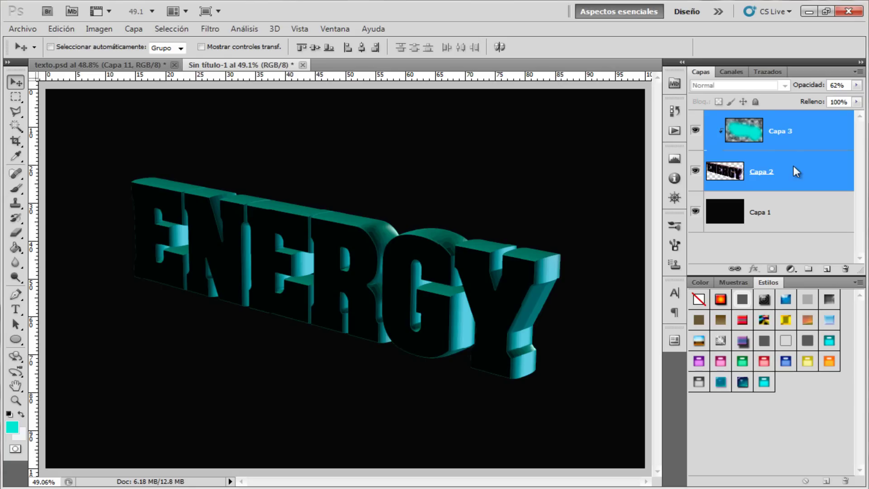
Duplicate Capa 2 and Capa 3, moving the copies down just above Capa 1.
right_click(797, 171)
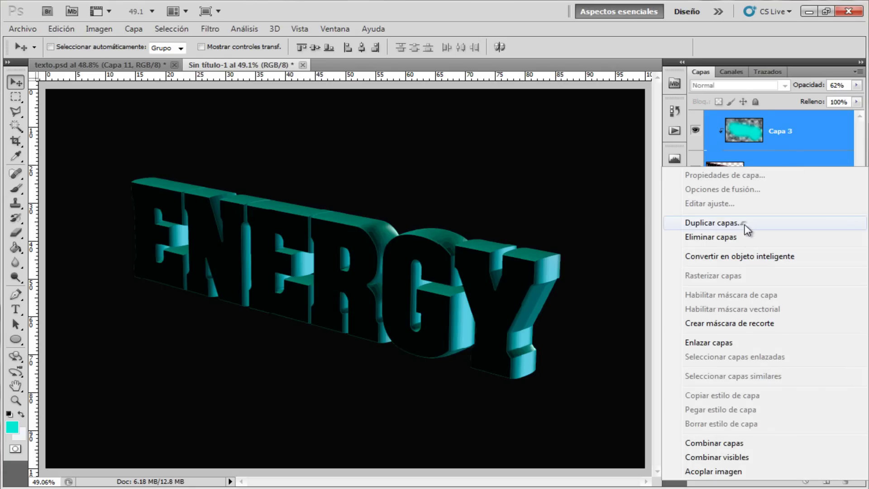
left_click(745, 223)
left_click(539, 153)
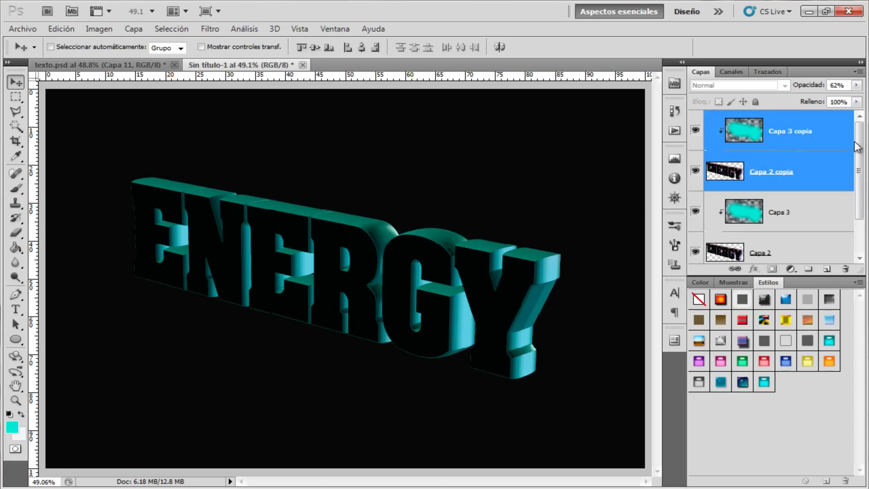
mouse_move(805, 133)
left_mouse_down()
mouse_move(805, 259)
mouse_move(799, 235)
left_mouse_up()
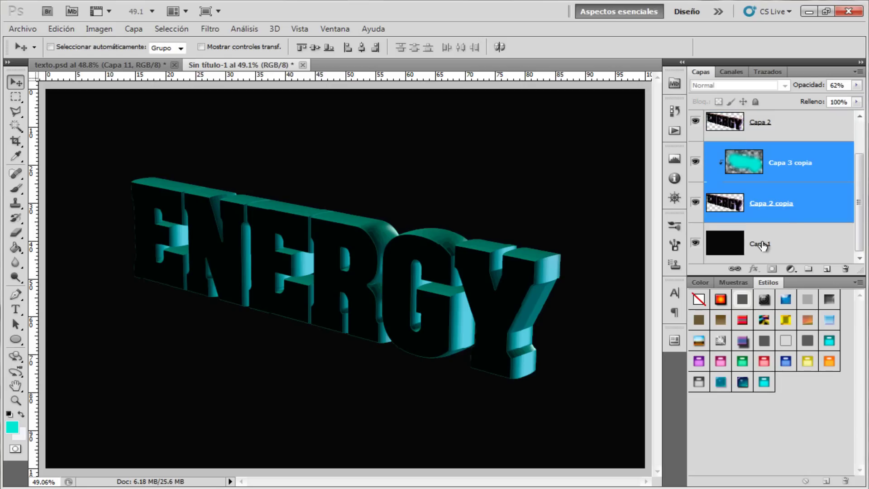
left_click(787, 166)
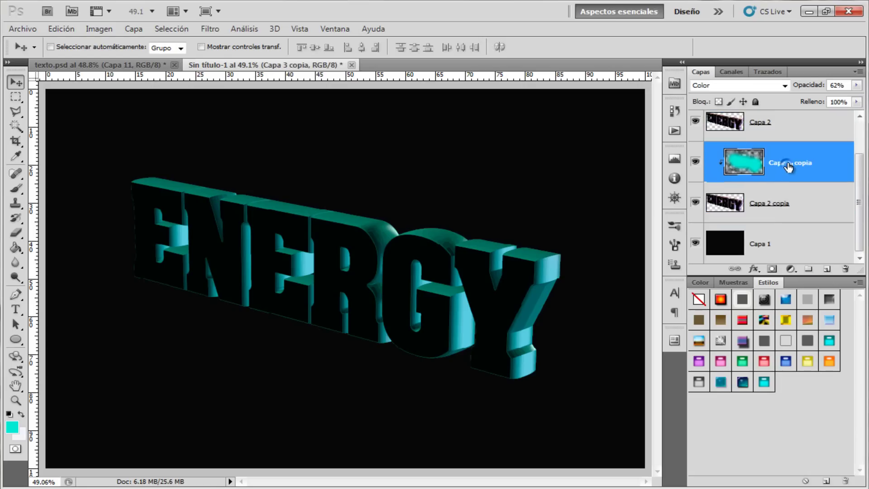
left_click(793, 207)
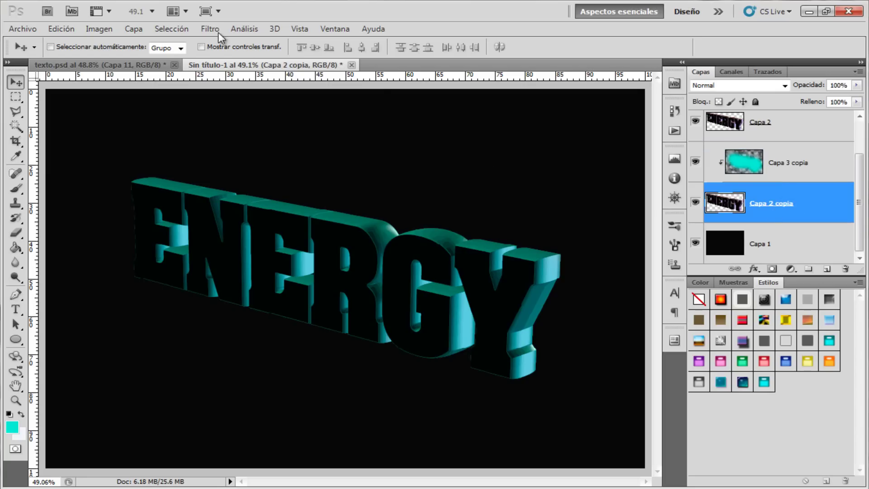
Blur the duplicated ENERGY layer 36.4 px for a cyan glow, then select the four ENERGY layers.
left_click(210, 29)
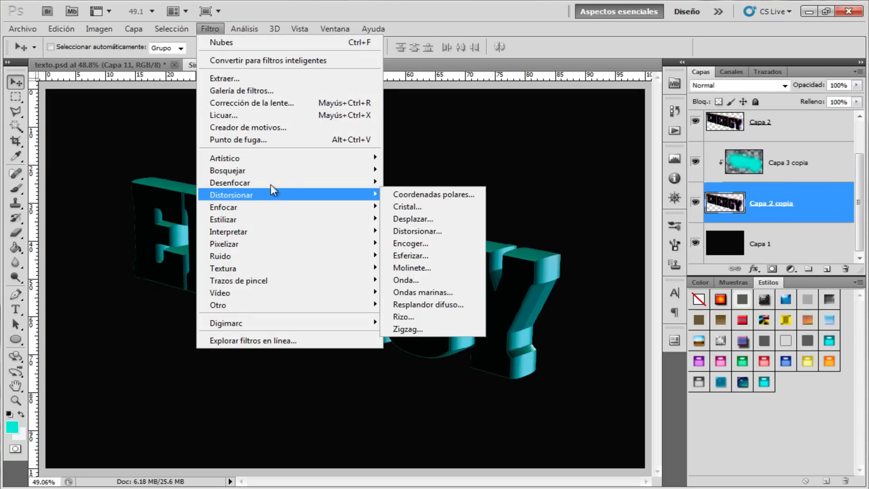
left_click(461, 268)
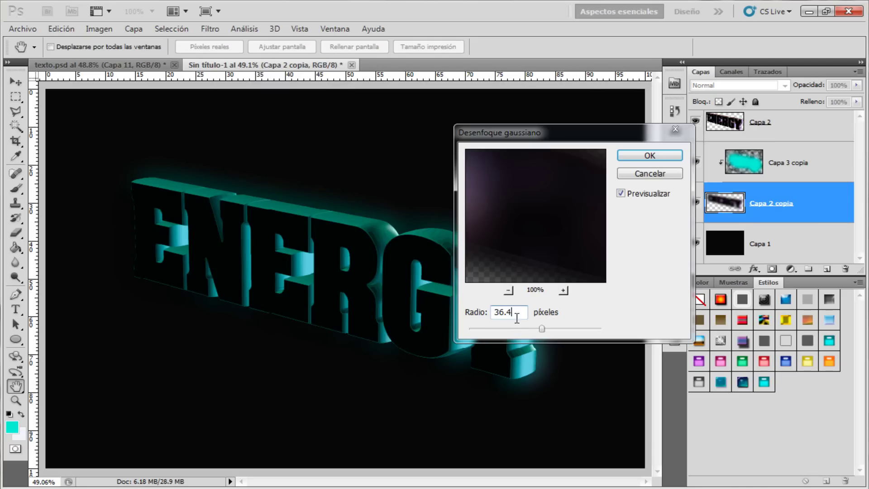
left_click(643, 155)
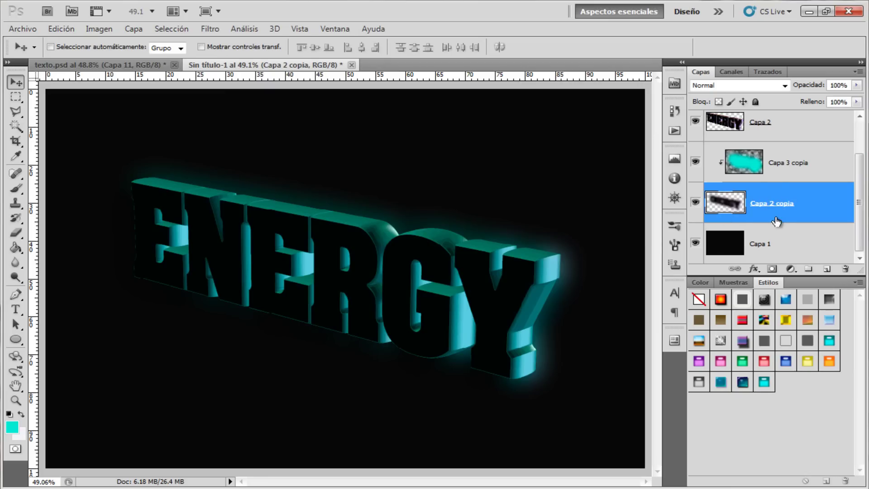
scroll(777, 213, "up", 1)
left_click(786, 131, "shift")
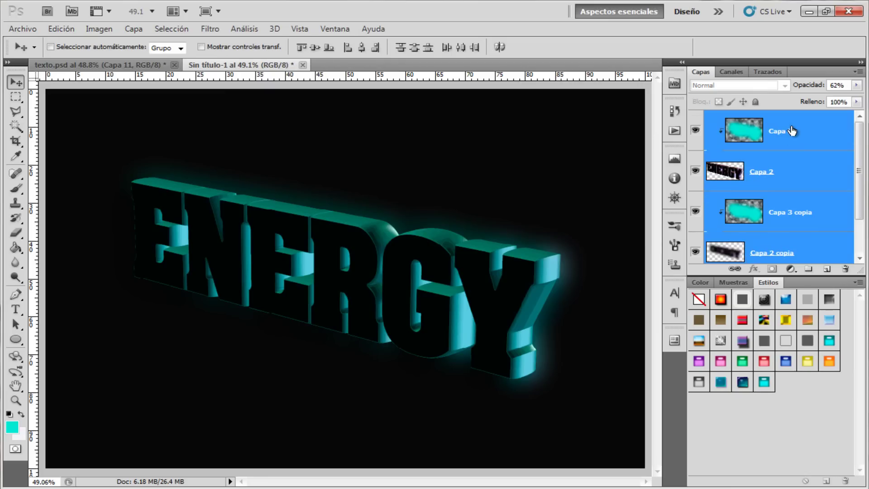
Group the four ENERGY layers as 'texto' and add a new empty layer above it.
key("ctrl+g")
double_click(748, 119)
type("texto")
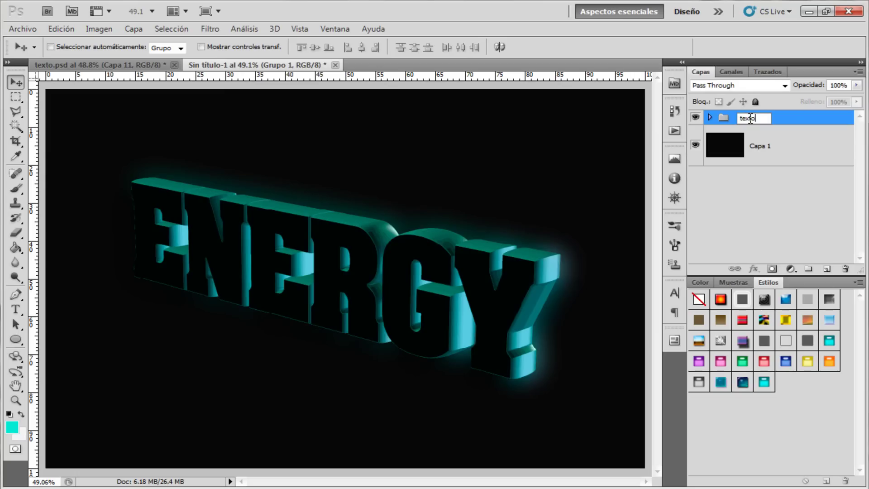
key("Return")
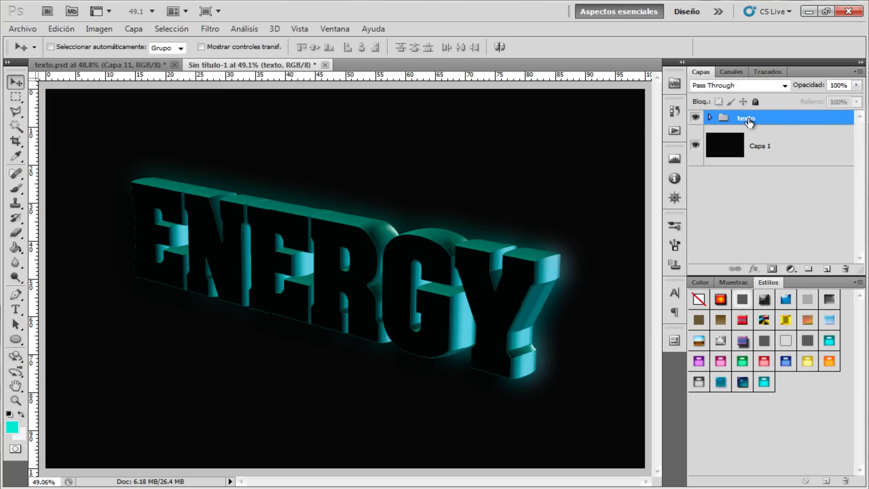
left_click(827, 270)
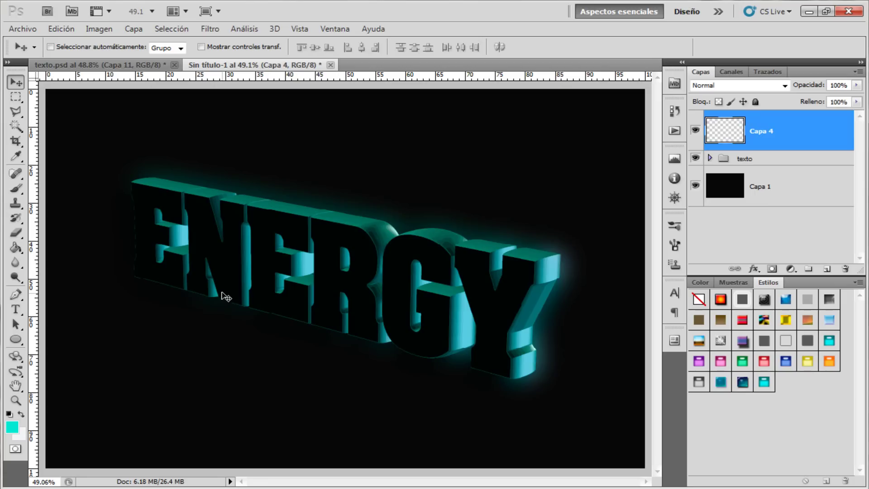
Set up the Brush tool with scatter brush 442 at 1242 px.
left_click(16, 188)
left_click(70, 50)
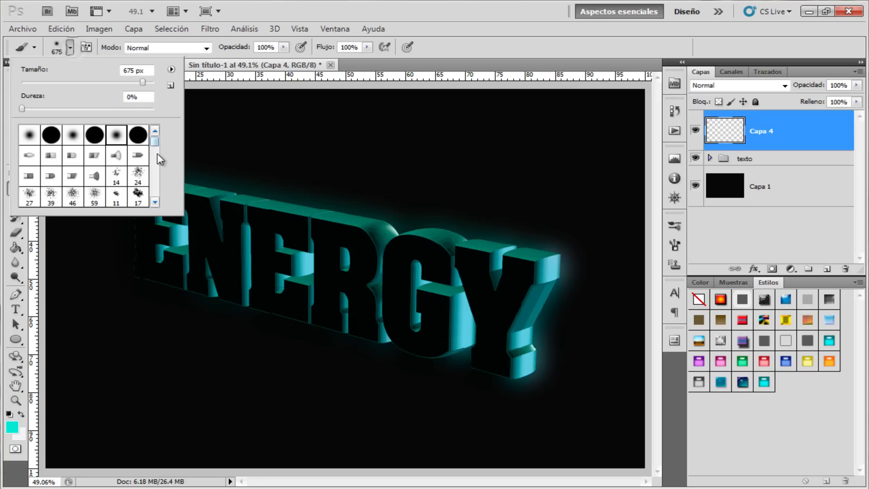
scroll(154, 156, "down", 3)
scroll(154, 156, "down", 3)
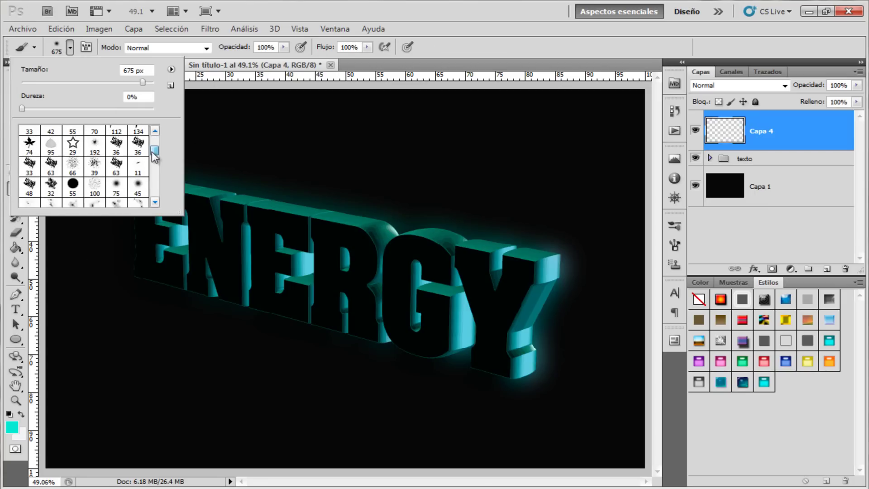
left_click_drag(152, 152, 152, 157)
scroll(152, 156, "down", 1)
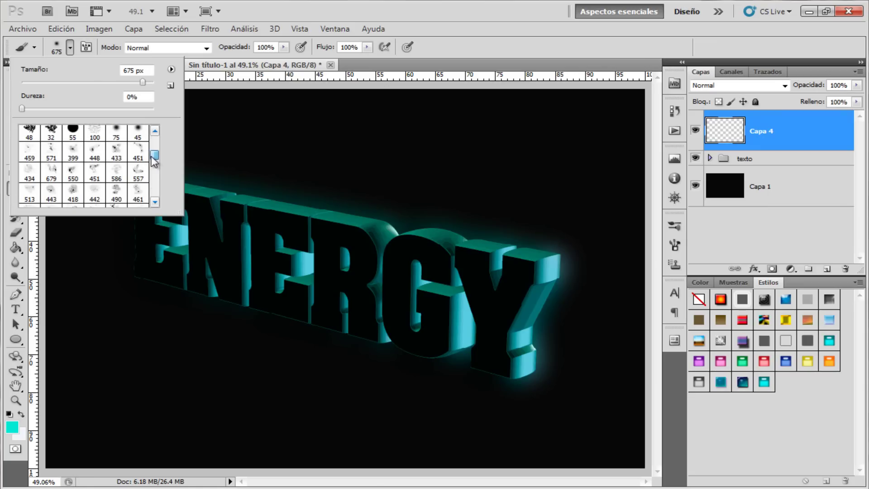
left_click(94, 191)
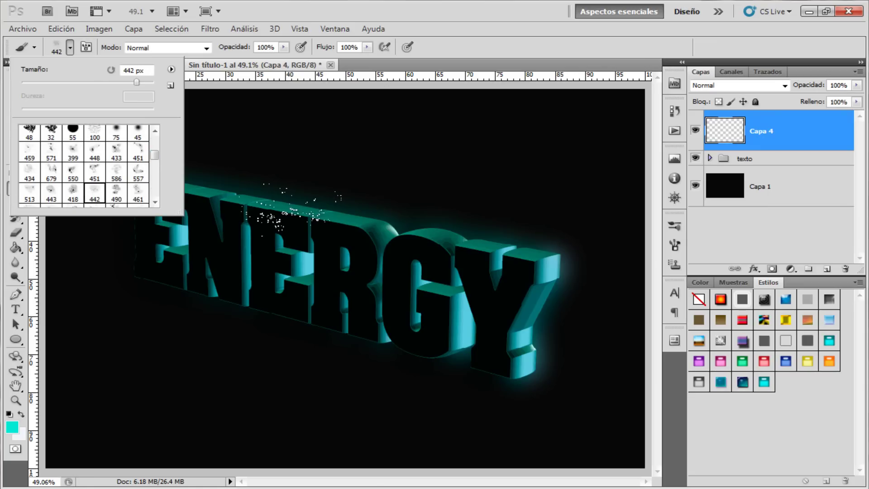
left_click_drag(135, 82, 145, 82)
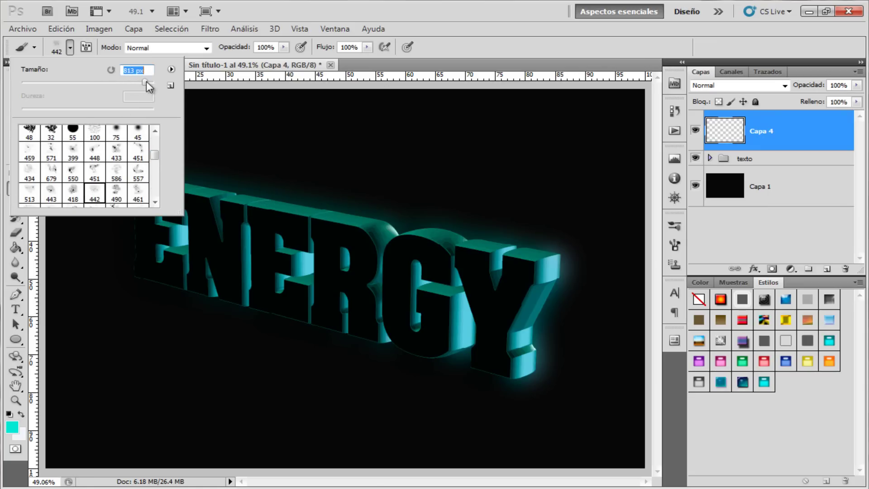
left_click_drag(142, 80, 148, 82)
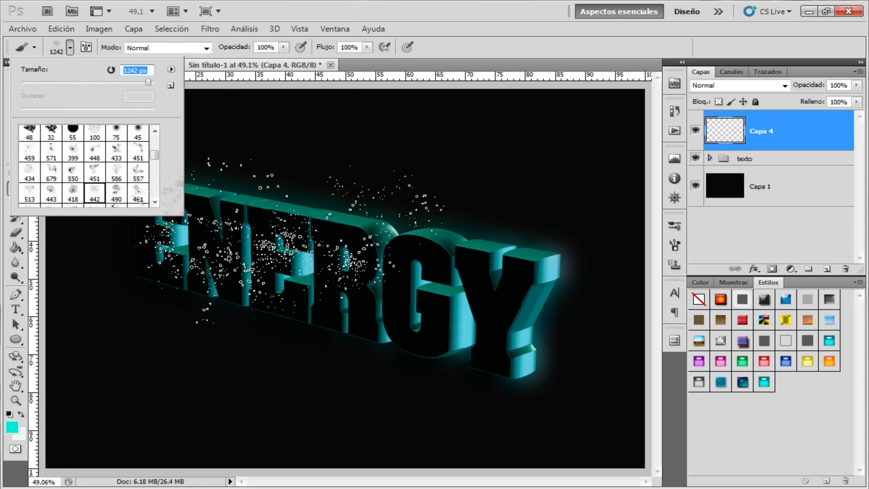
left_click(166, 122)
key("Return")
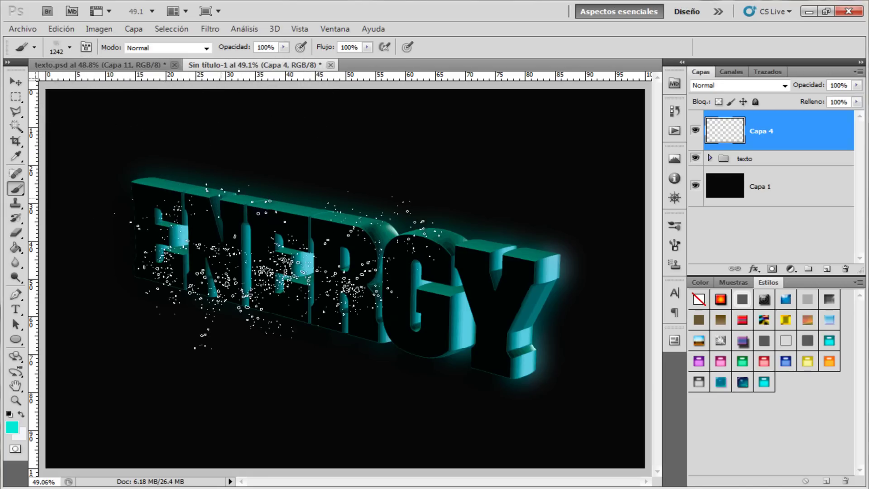
Stamp cyan particles over the ENERGY text and toward its lower right.
left_click(256, 233)
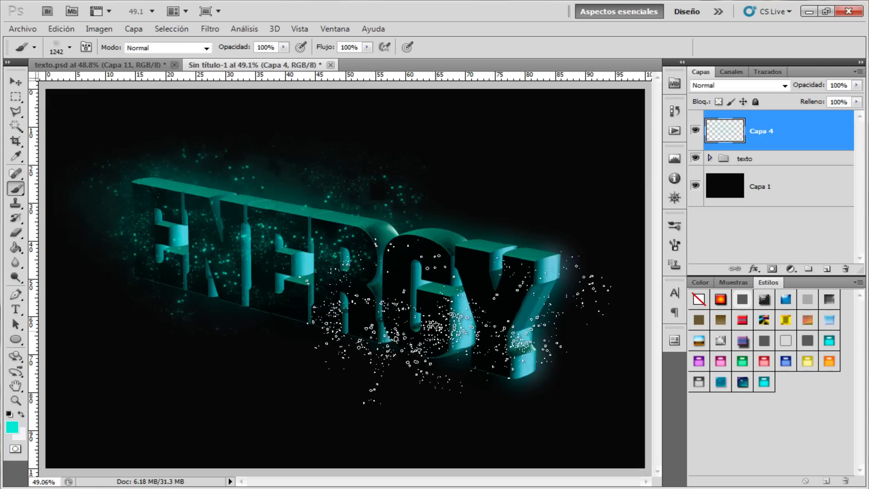
left_click(421, 319)
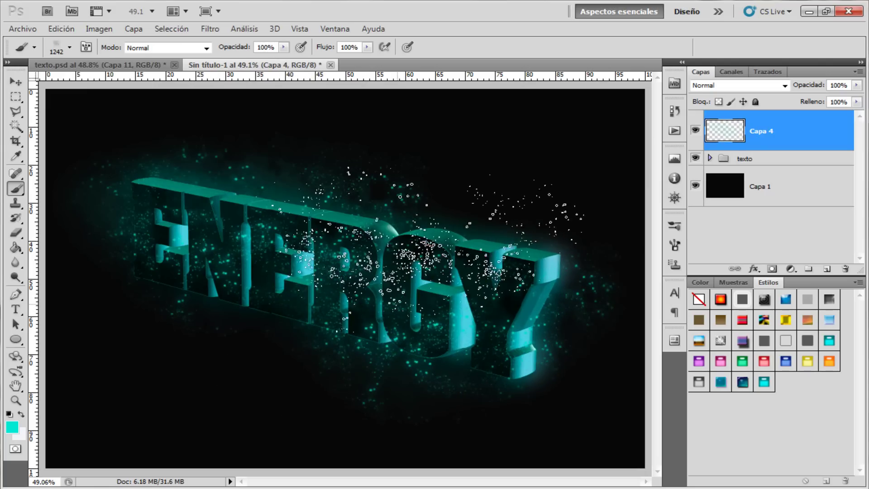
left_click(14, 83)
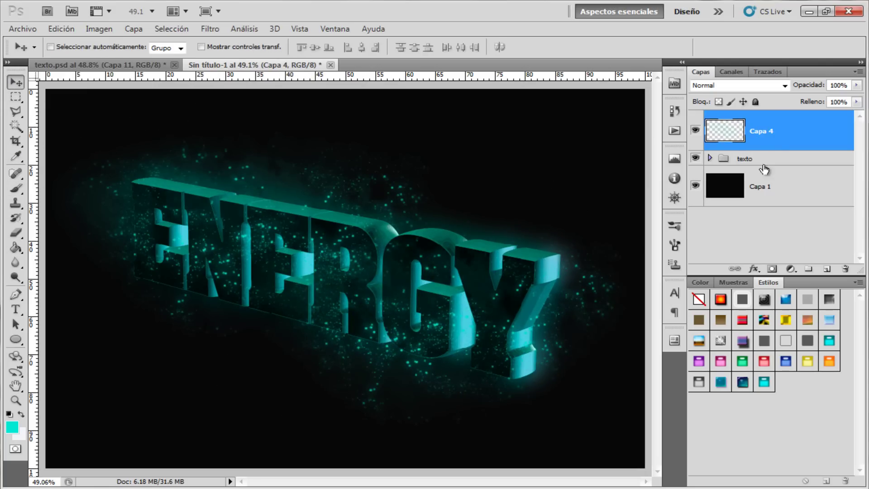
Give the particle layer a blue-purple Gradient Overlay and lower its opacity to 88%.
right_click(774, 139)
left_click(737, 155)
left_click(394, 264)
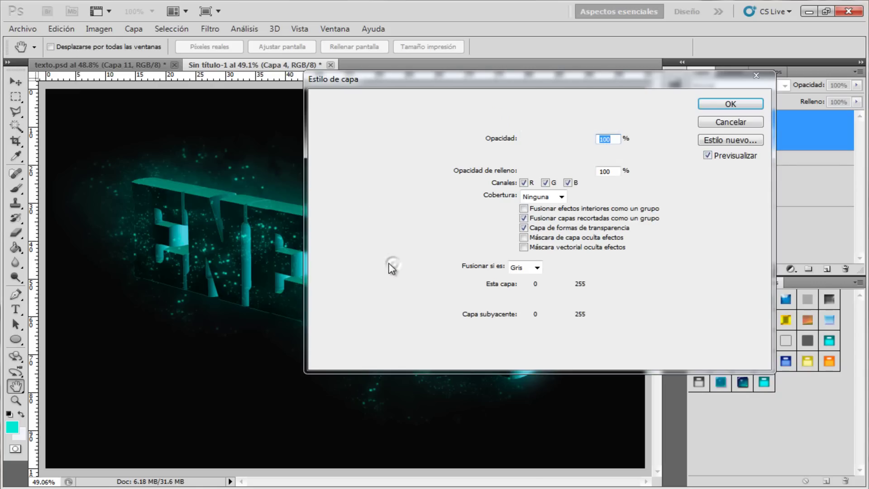
left_click(591, 152)
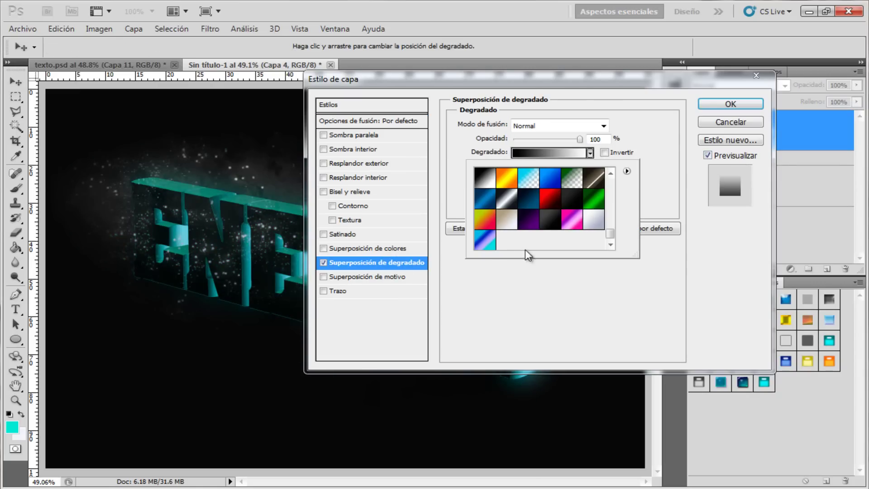
left_click(490, 247)
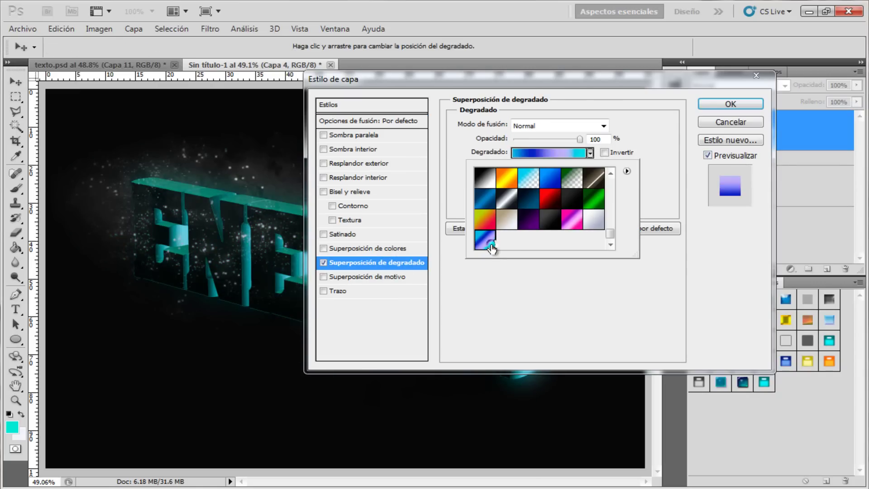
left_click(582, 89)
left_click(727, 105)
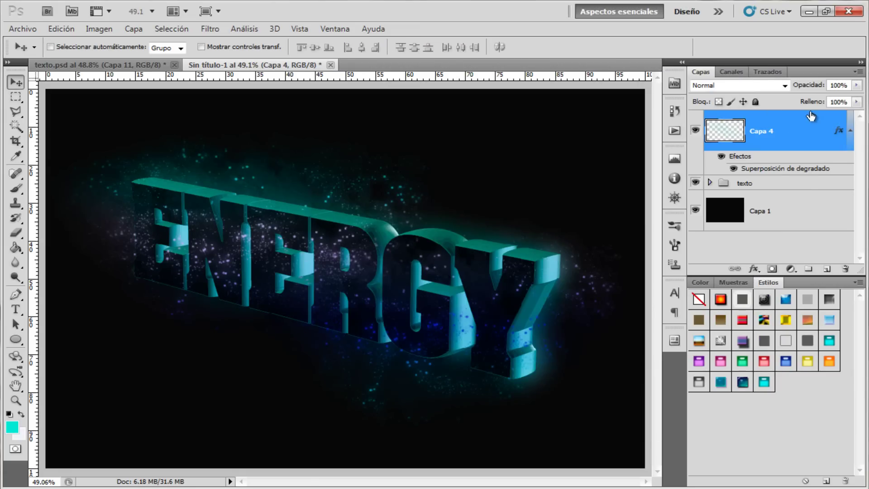
left_click_drag(810, 85, 805, 86)
On a new layer, paint teal particles in the lower left and across the upper middle.
left_click(827, 269)
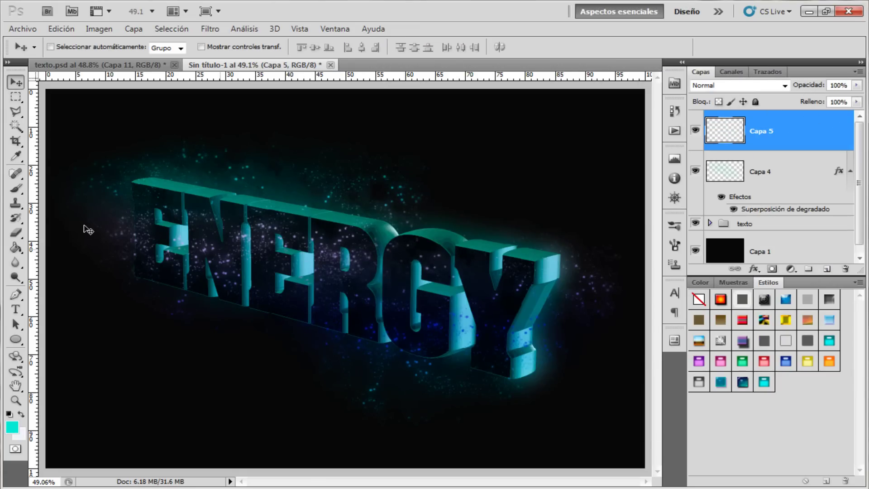
left_click(15, 188)
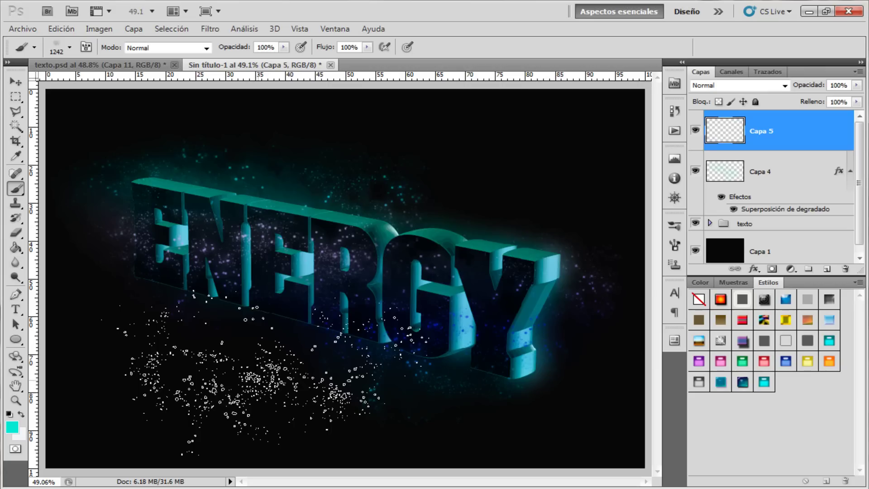
left_click(249, 371)
mouse_move(453, 149)
left_mouse_down()
mouse_move(212, 154)
mouse_move(525, 212)
mouse_move(502, 208)
left_mouse_up()
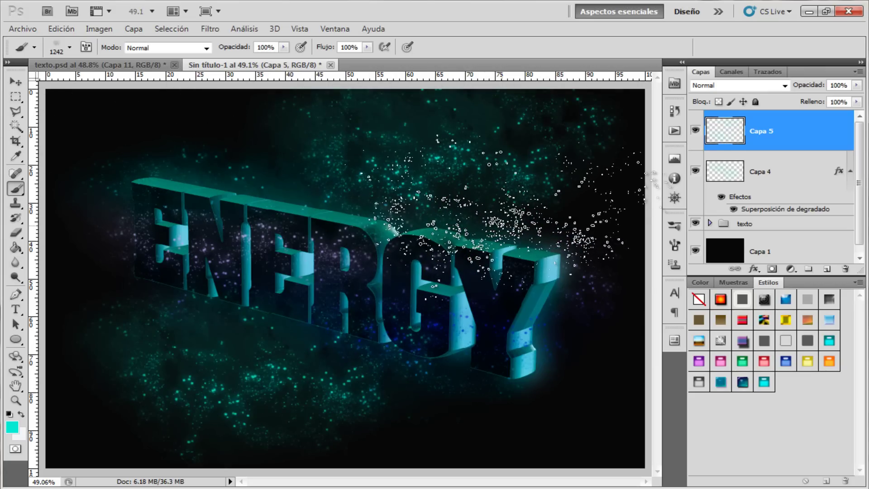
left_click(16, 82)
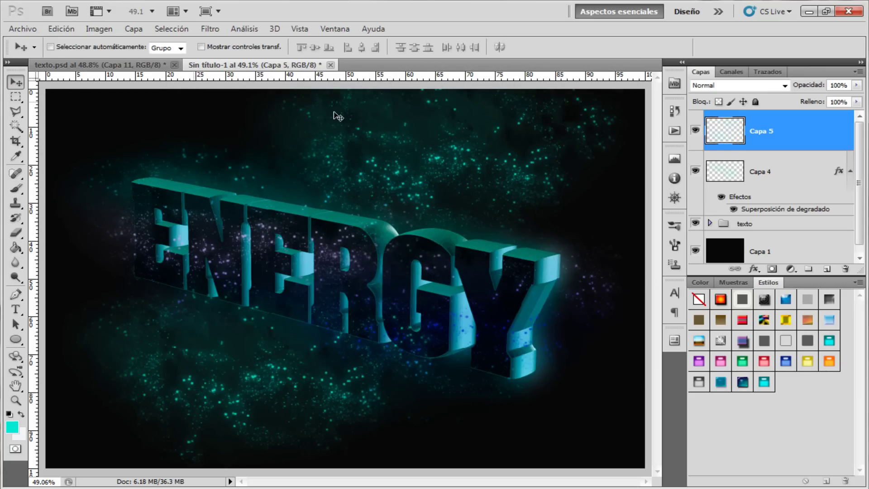
Lower that particle layer to 69% opacity in Normal mode and add another empty layer.
left_click_drag(799, 86, 789, 94)
left_click(786, 86)
left_click(805, 86)
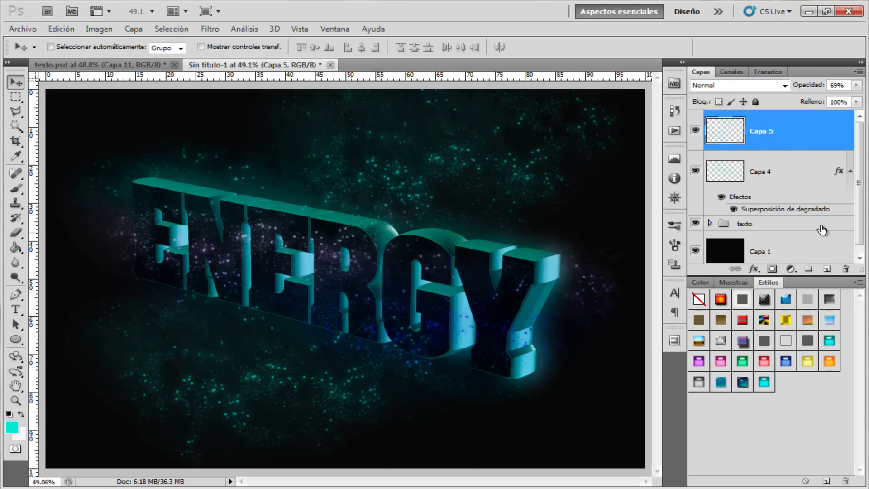
left_click(827, 271)
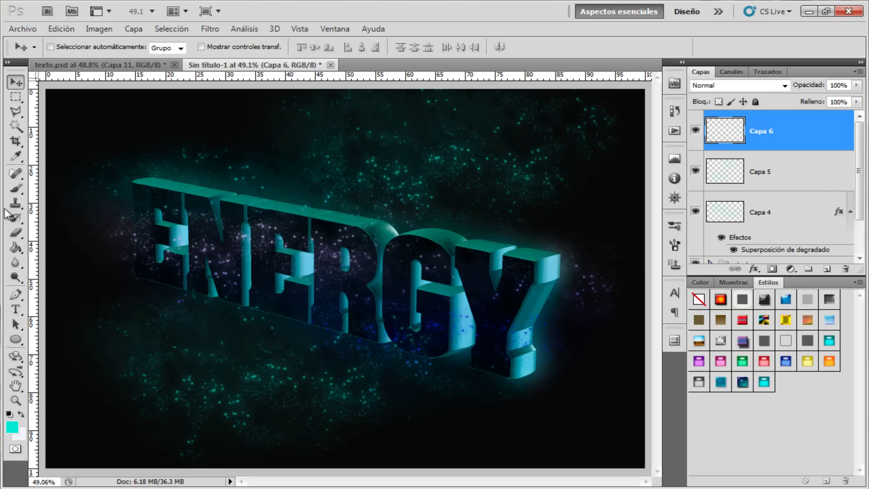
Stamp a cyan light streak across the text with the straight line streak brush.
left_click(14, 192)
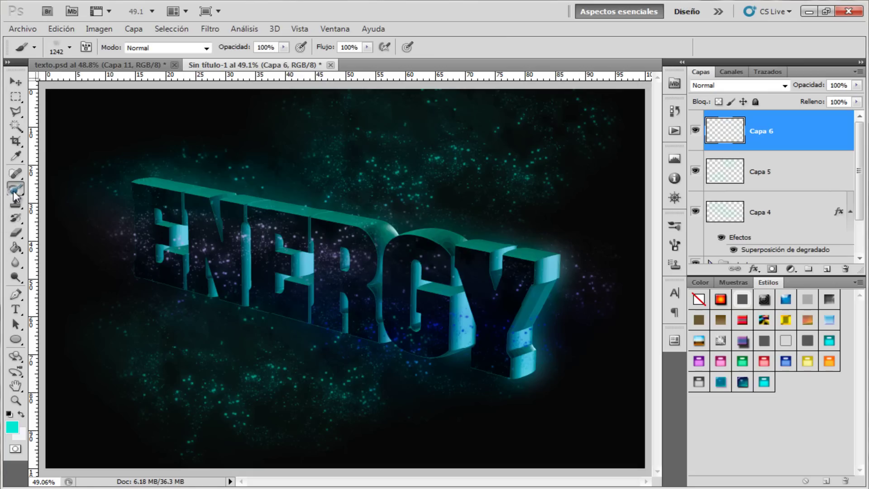
left_click(70, 47)
left_click_drag(155, 156, 155, 163)
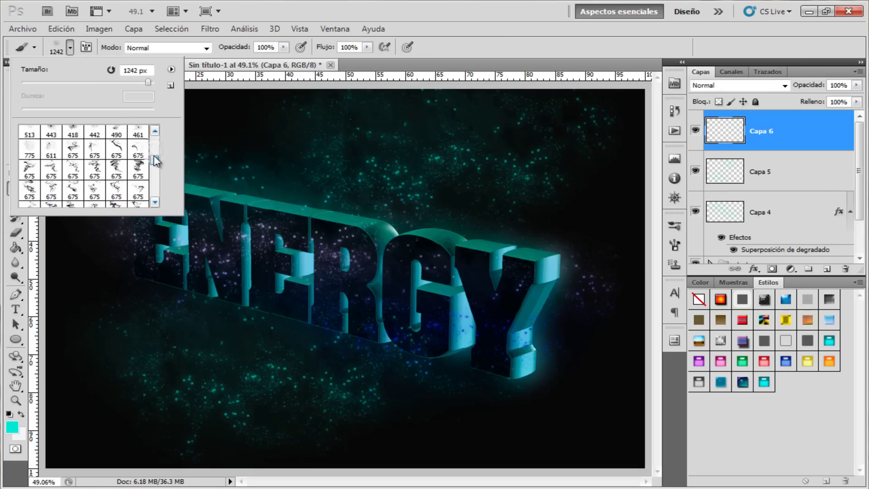
left_click(95, 186)
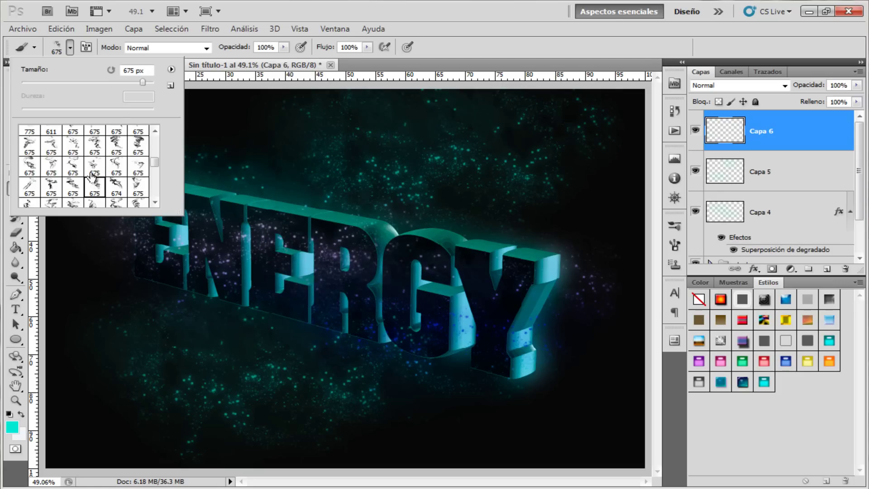
scroll(104, 181, "down", 3)
scroll(92, 169, "down", 1)
scroll(102, 170, "down", 1)
scroll(107, 171, "down", 1)
left_click(95, 185)
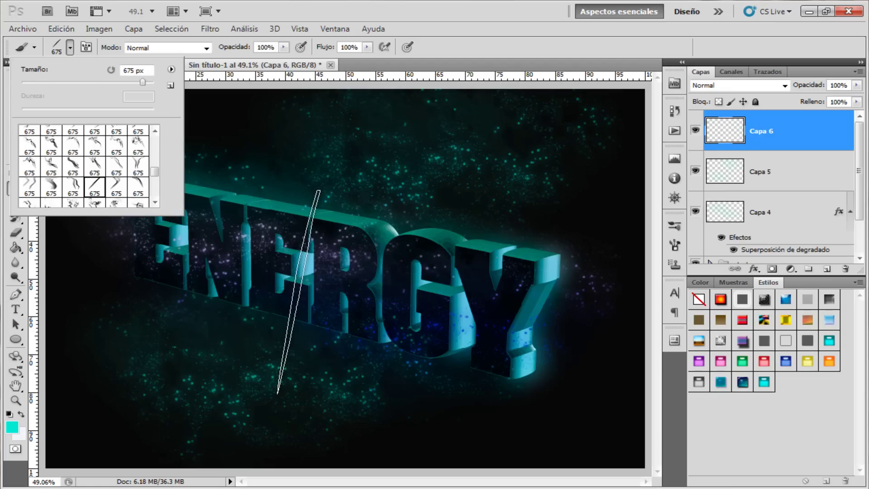
left_click(300, 292)
Free Transform the streak and rotate it diagonally.
key("v")
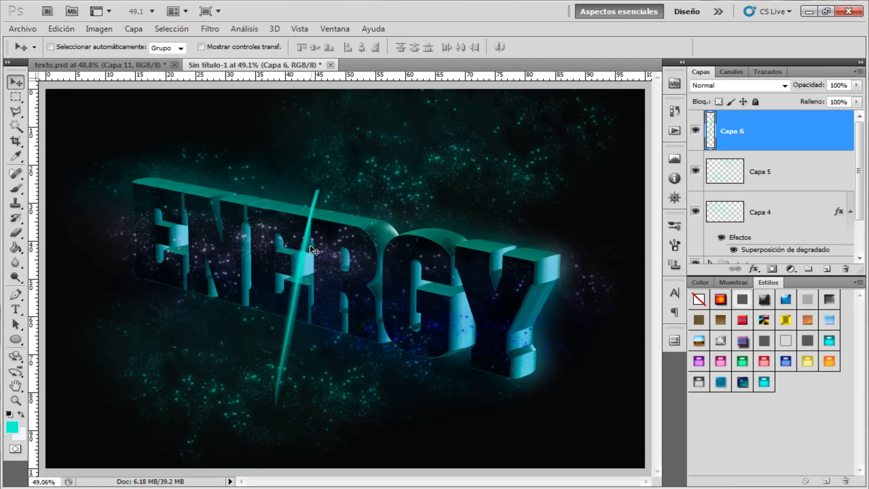
key("ctrl+t")
left_click_drag(339, 190, 118, 165)
Rotate the streak to about -81°, stretch it to about 166%, and commit the transform.
left_click_drag(259, 291, 185, 310)
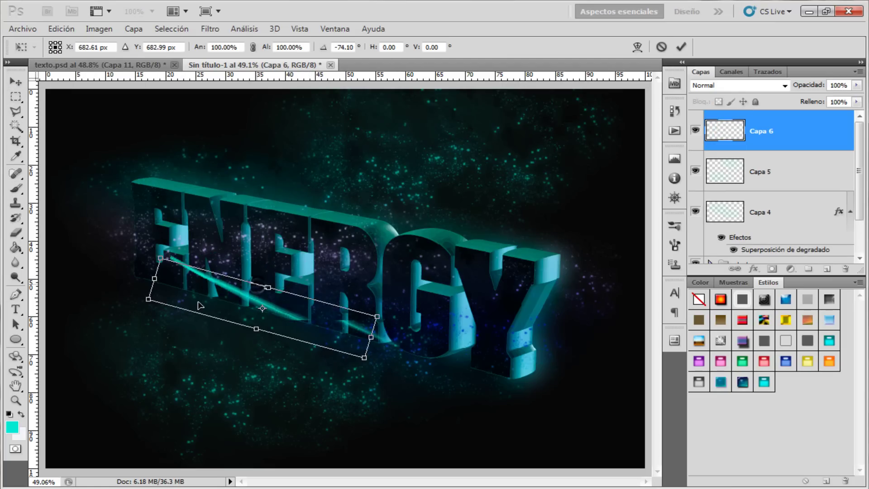
left_click_drag(355, 323, 343, 306)
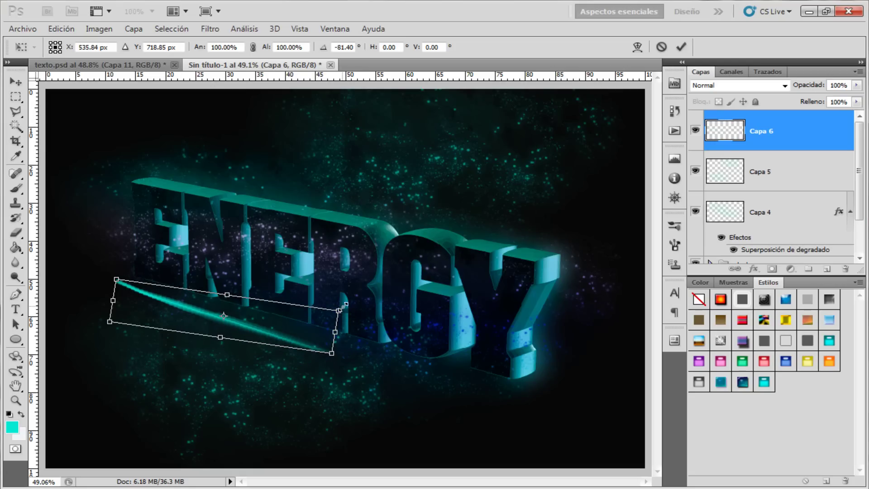
left_click_drag(355, 340, 480, 386)
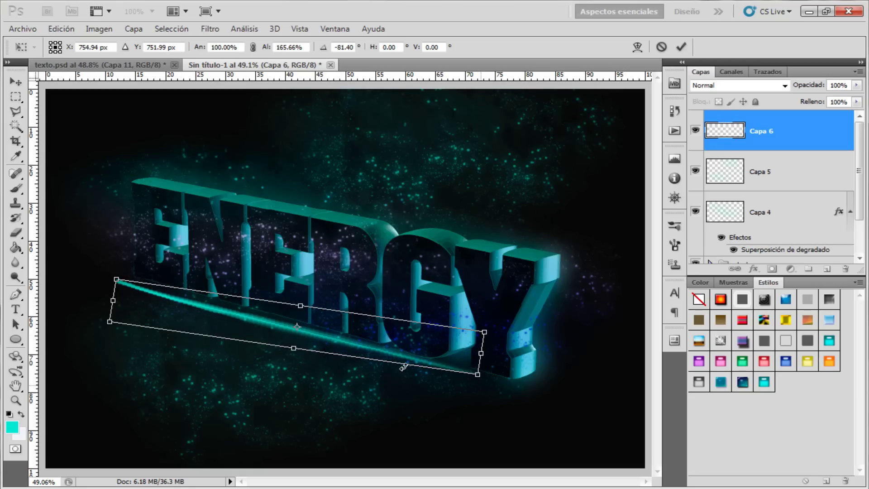
key("Return")
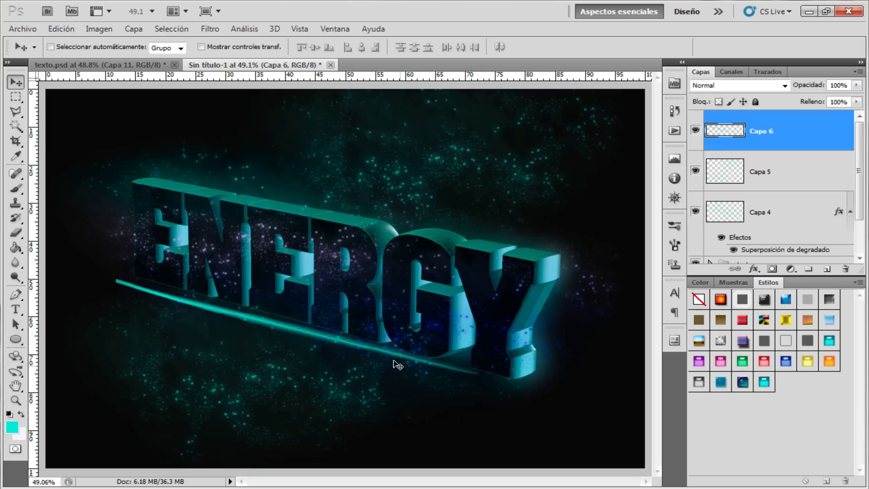
Add a blue-violet Gradient Overlay style to the streak layer Capa 6.
right_click(773, 132)
left_click(752, 148)
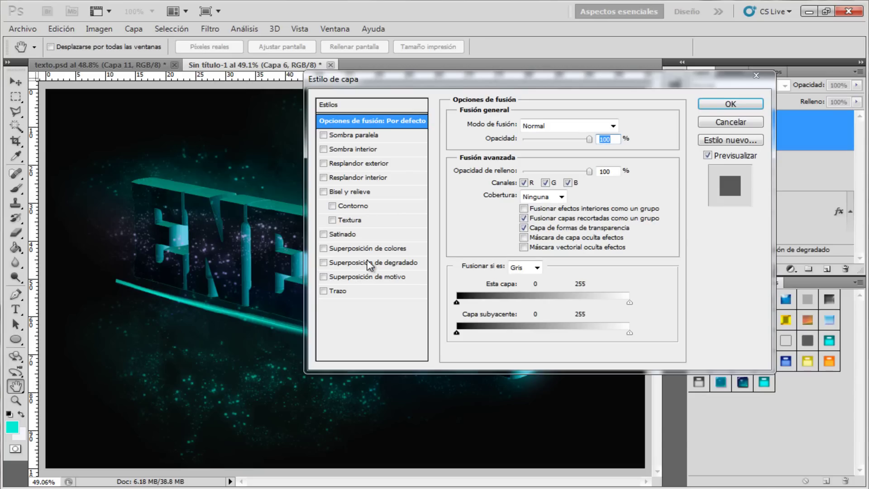
left_click(366, 262)
left_click(590, 153)
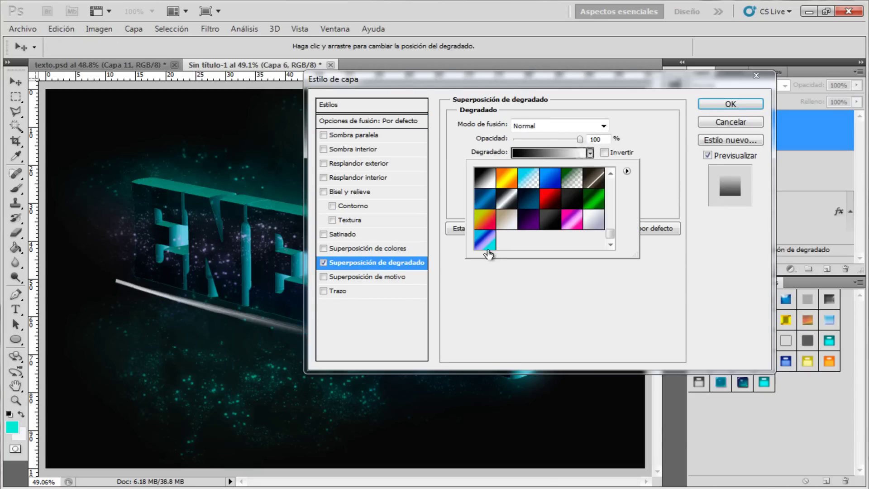
left_click(485, 240)
left_click(716, 105)
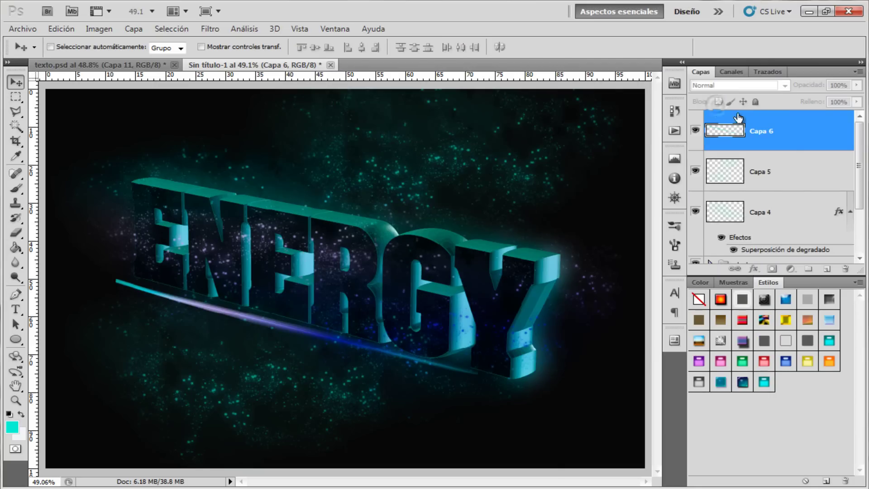
Copy the streak layer's style, lower its opacity to 79%, and add an empty layer.
right_click(767, 133)
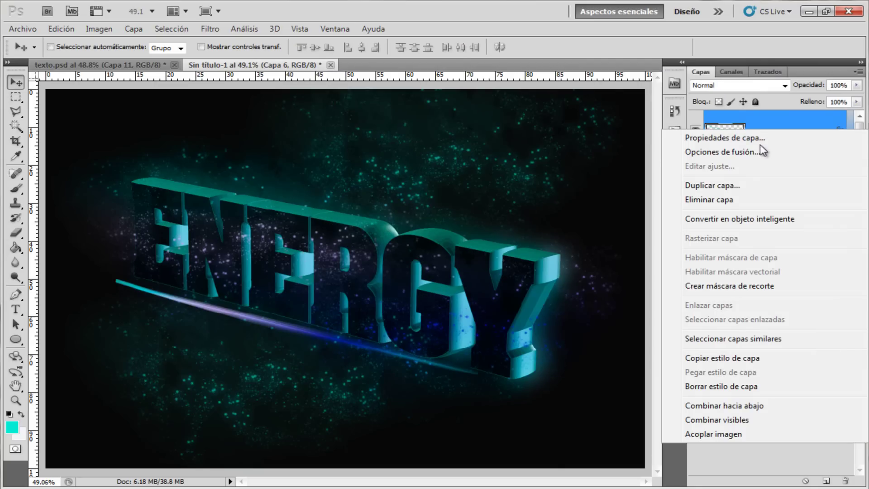
left_click(725, 360)
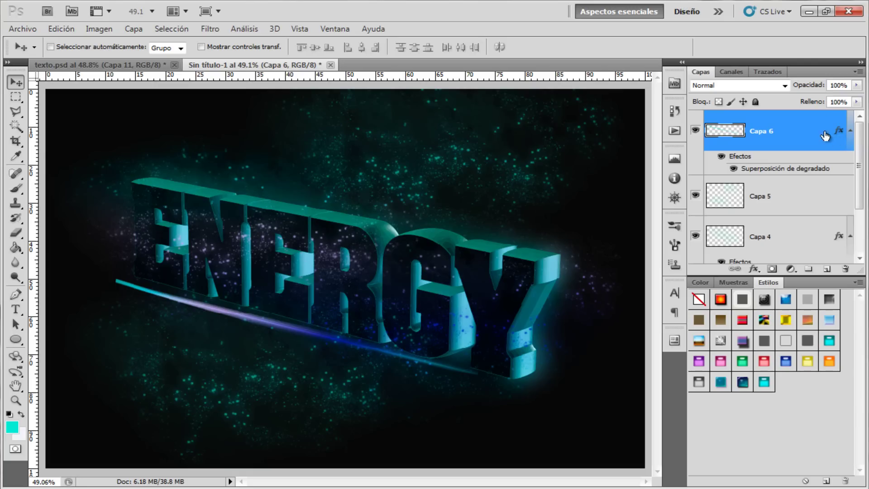
left_click_drag(815, 84, 802, 85)
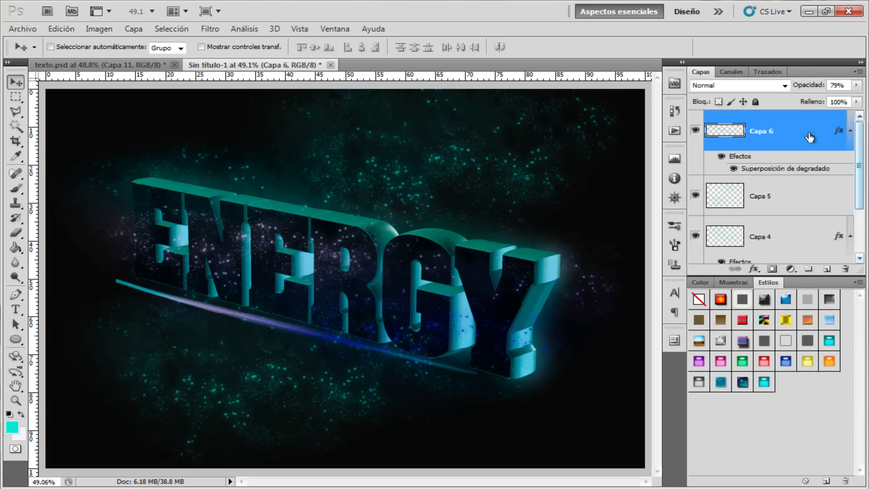
left_click(826, 270)
Pick a smoke brush preset and stamp a cyan smoke wisp around the Y.
left_click(18, 187)
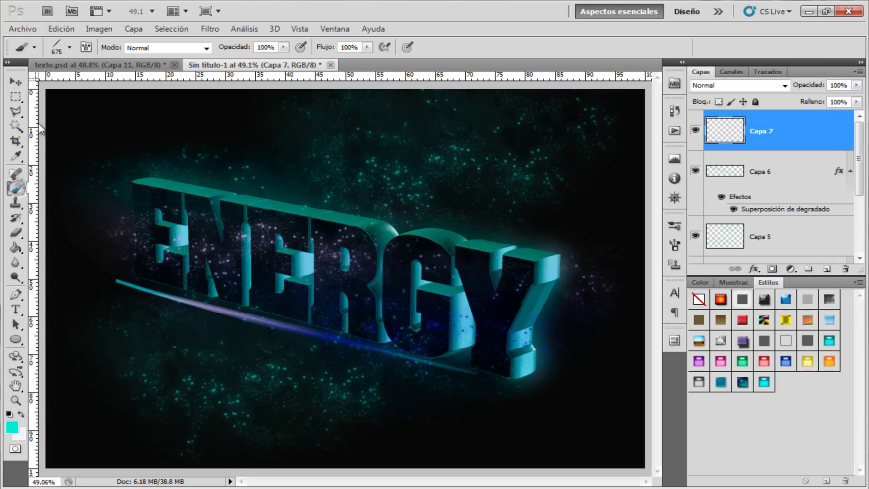
left_click(69, 47)
scroll(90, 176, "down", 1)
scroll(95, 172, "down", 1)
left_click(96, 165)
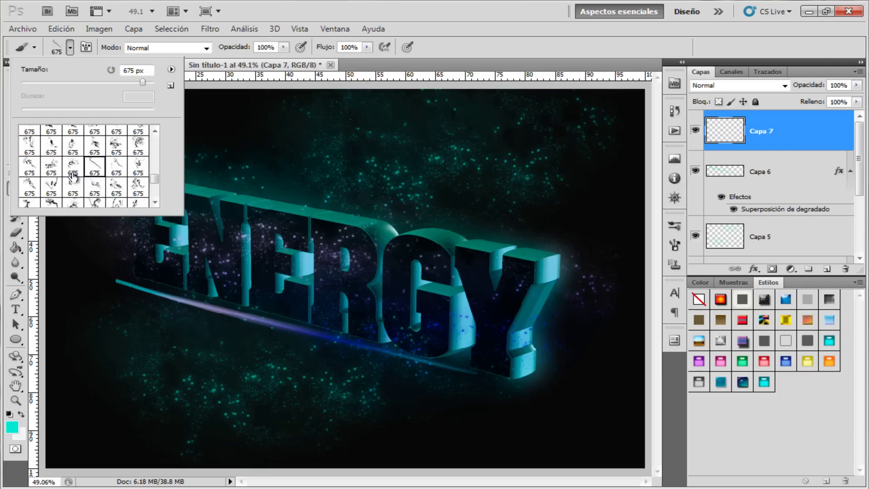
scroll(106, 173, "down", 1)
left_click(96, 174)
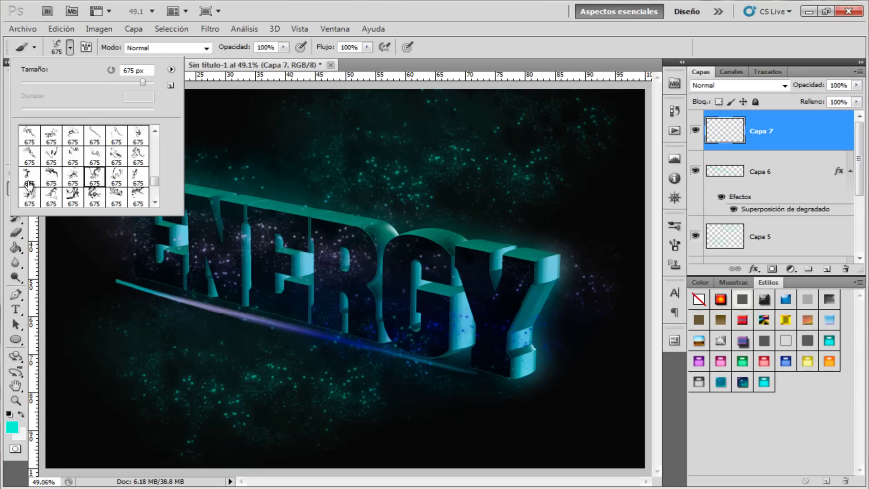
scroll(100, 179, "down", 1)
left_click(53, 175)
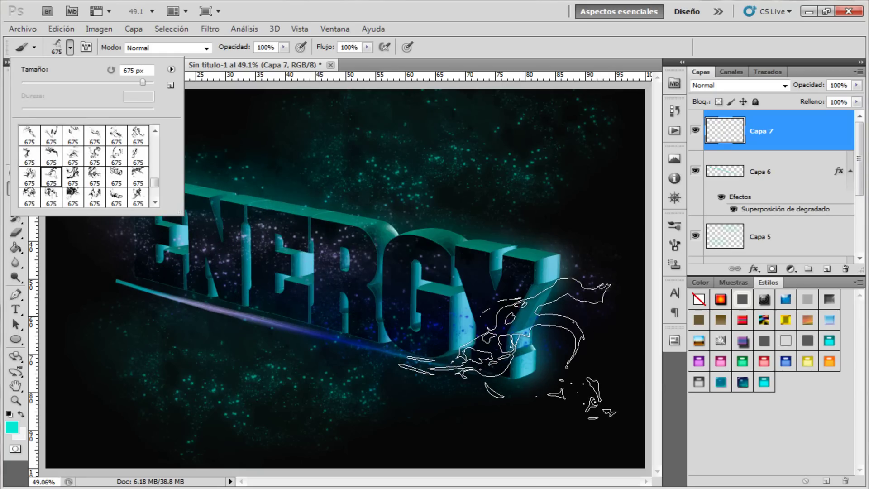
left_click(506, 330)
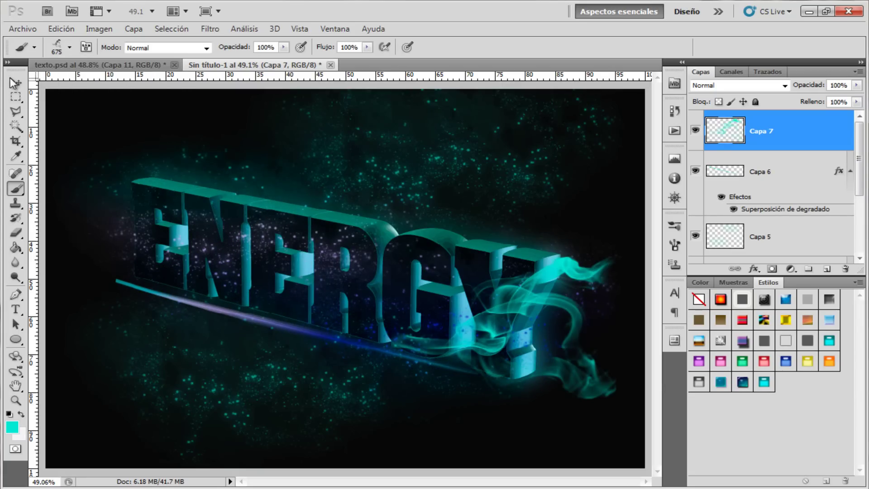
Keep the cyan foreground colour and fade the smoke layer Capa 7 to 79% opacity.
left_click(14, 83)
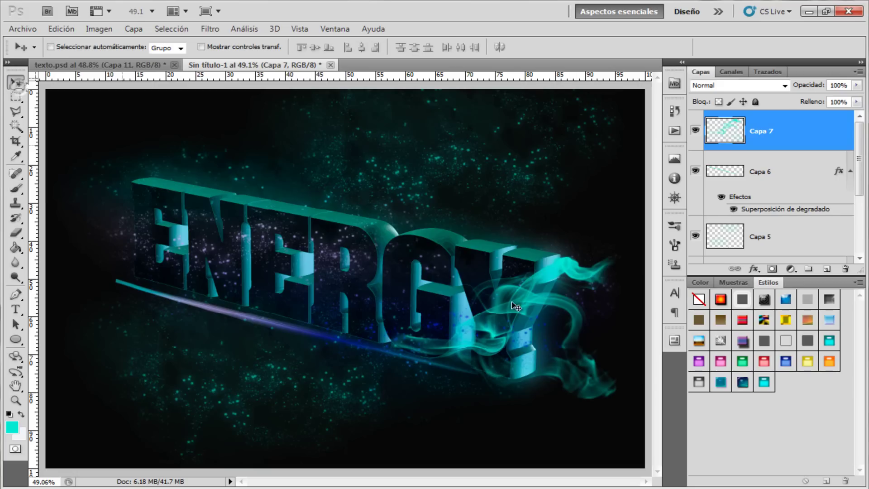
left_click_drag(808, 89, 801, 88)
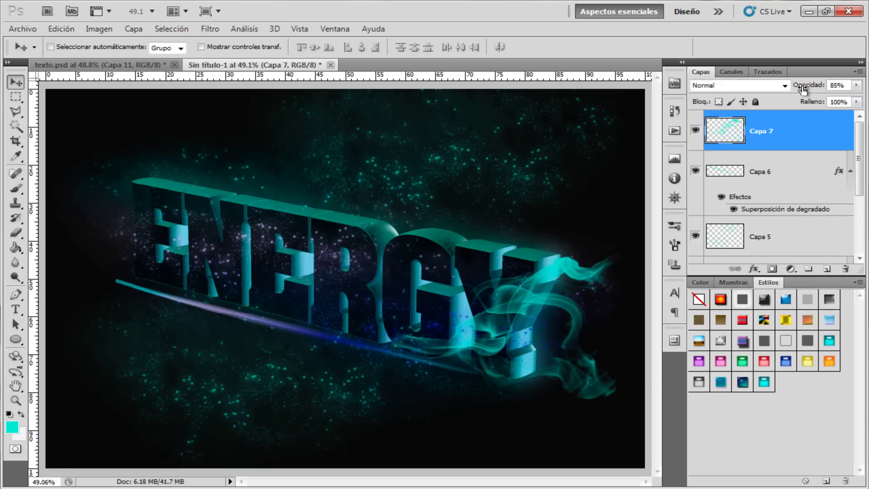
left_click(13, 428)
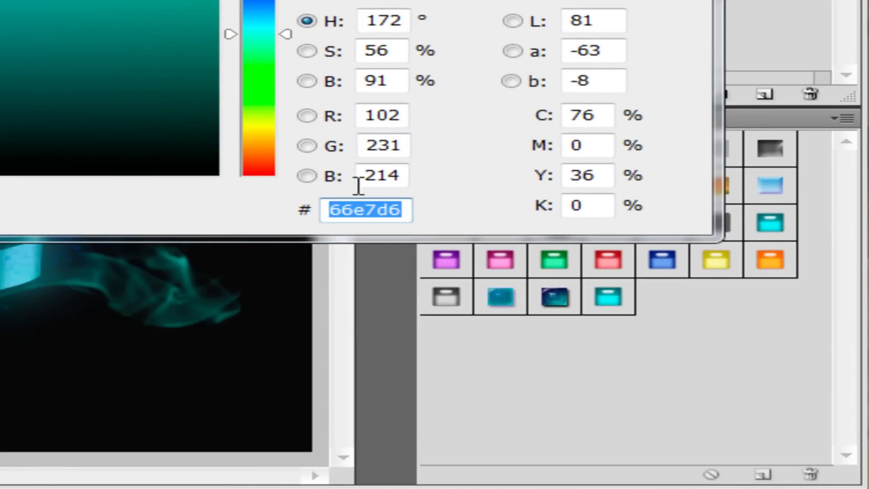
key("Return")
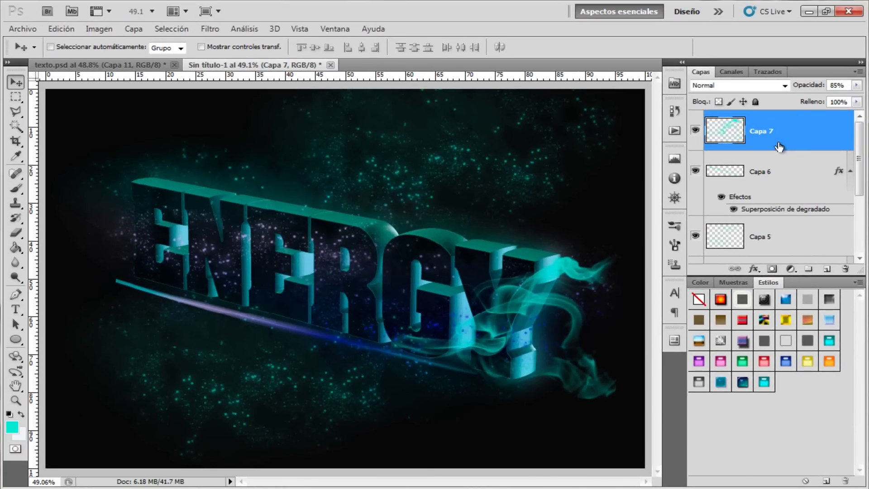
left_click_drag(808, 85, 805, 84)
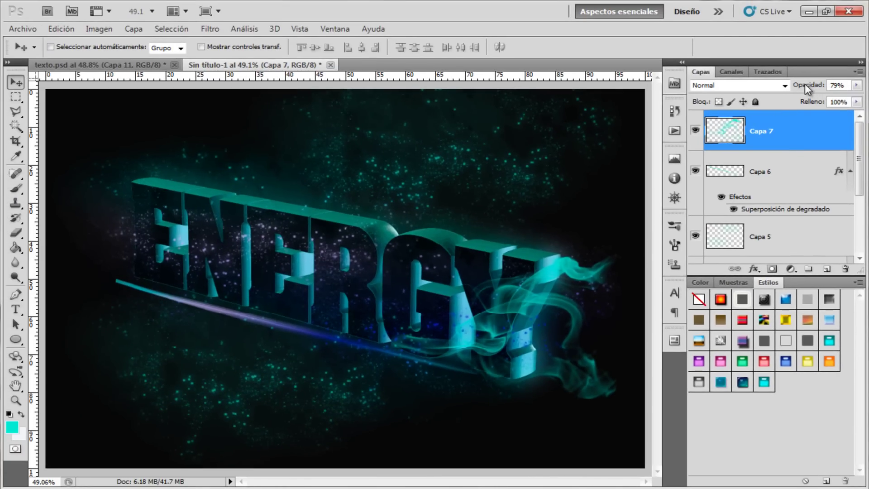
Add a new layer below the texto group and stamp a smoke wisp at the text's top right.
left_click(824, 269)
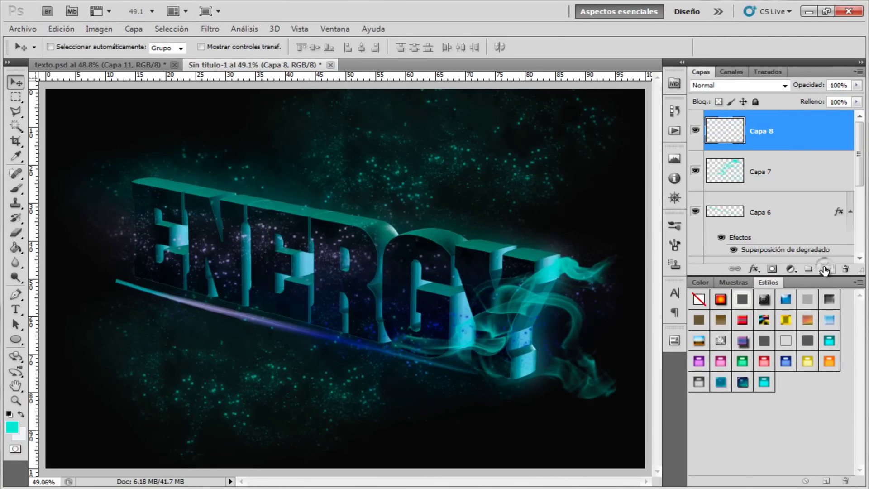
left_click(17, 190)
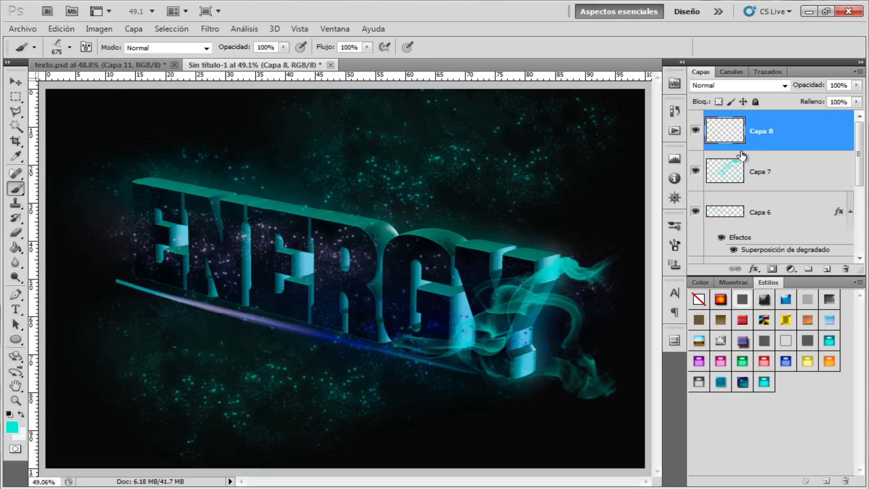
mouse_move(768, 143)
left_mouse_down()
mouse_move(778, 274)
mouse_move(775, 226)
left_mouse_up()
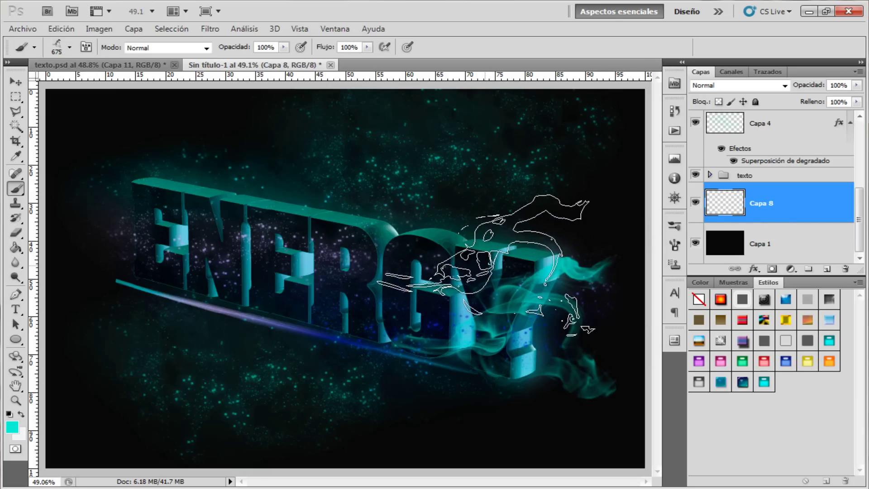
left_click(488, 267)
key("v")
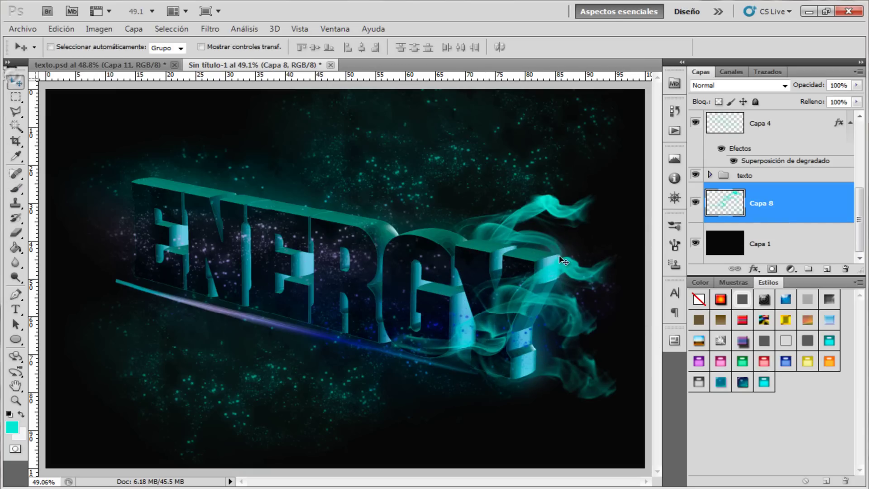
Tint the second smoke with a blue-cyan Gradient Overlay, fade it to 63%, and nudge it down.
right_click(765, 214)
left_click(691, 199)
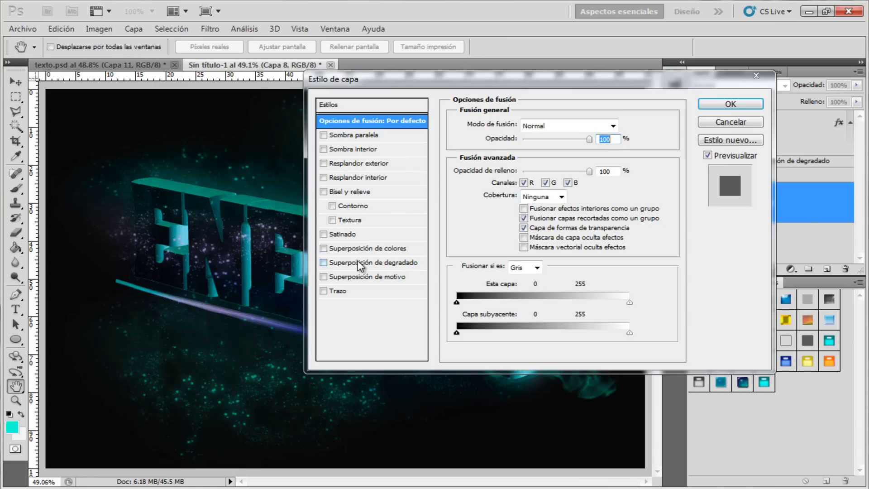
left_click(360, 264)
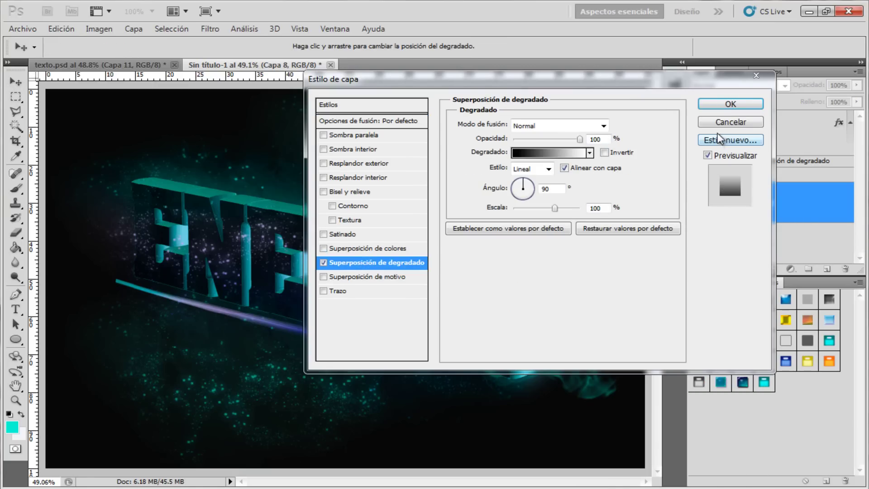
left_click(590, 153)
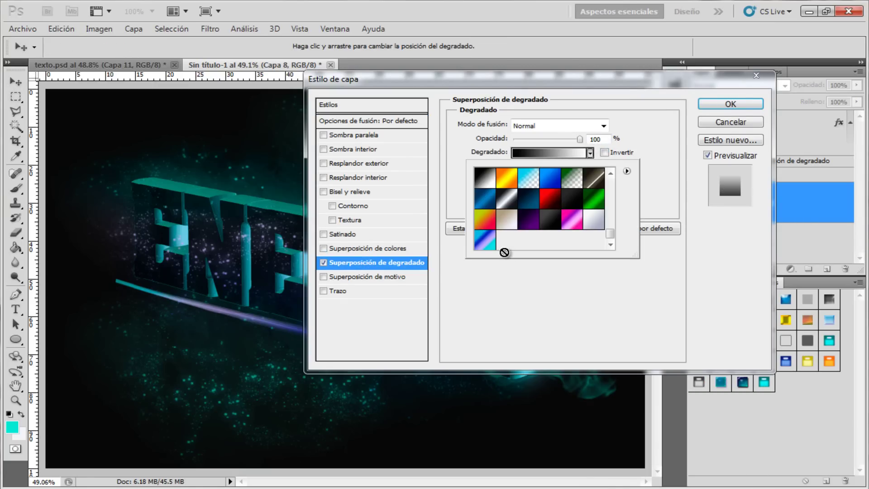
left_click(485, 239)
left_click(737, 104)
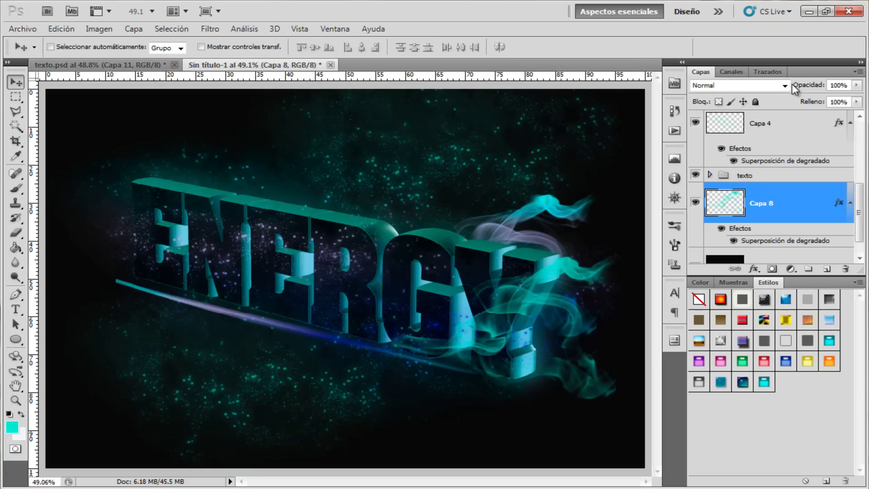
left_click_drag(806, 89, 796, 87)
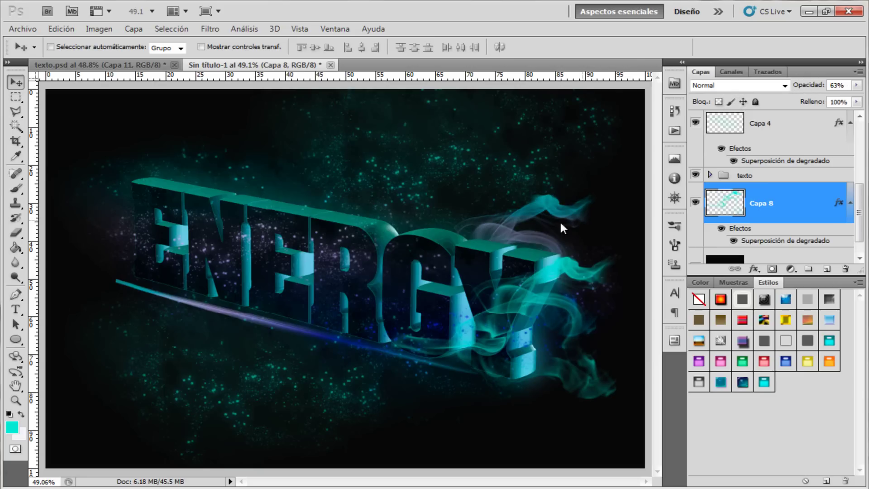
left_click_drag(561, 251, 567, 276)
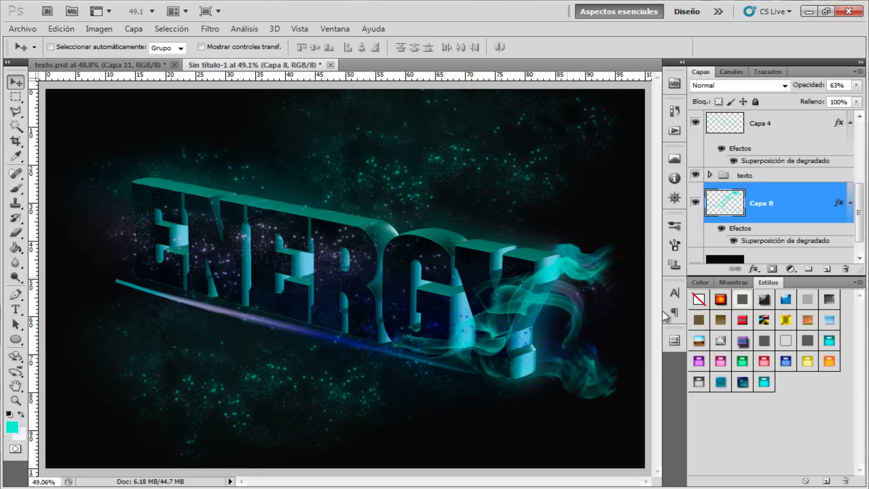
scroll(765, 194, "down", 3)
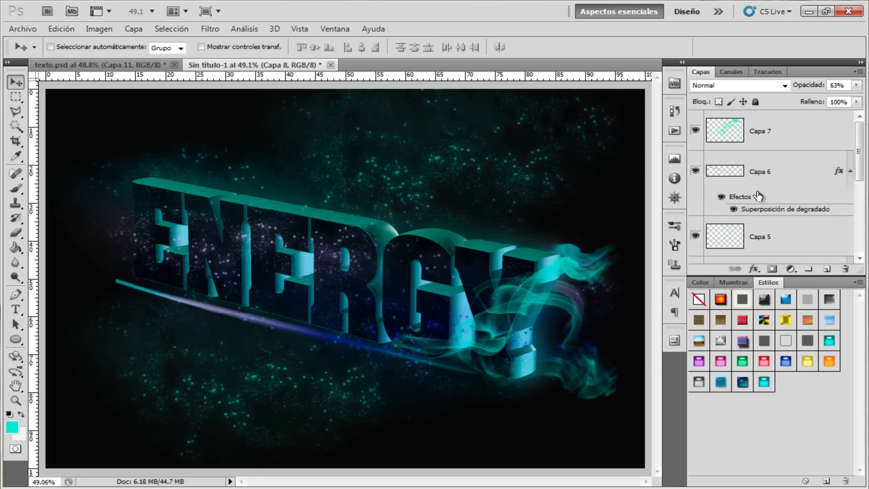
On a new layer above the first smoke, stamp a 675 px smoke brush over the text.
left_click(774, 139)
left_click(827, 269)
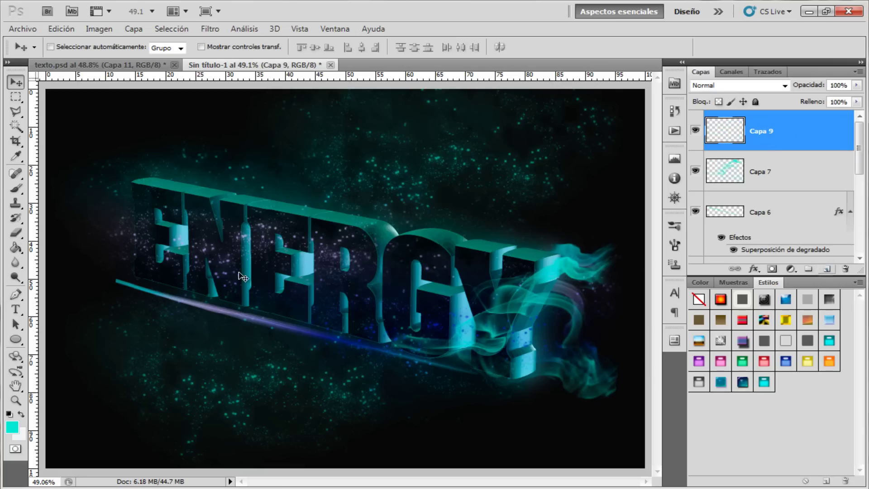
left_click(12, 192)
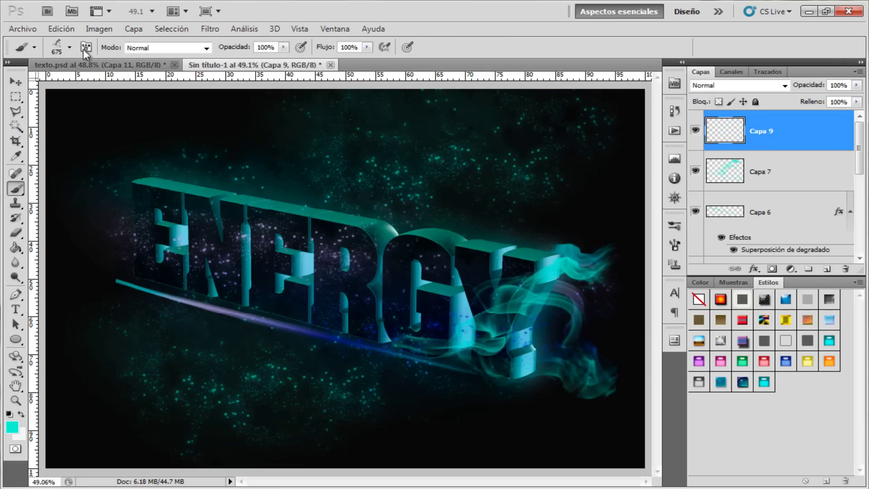
left_click(69, 47)
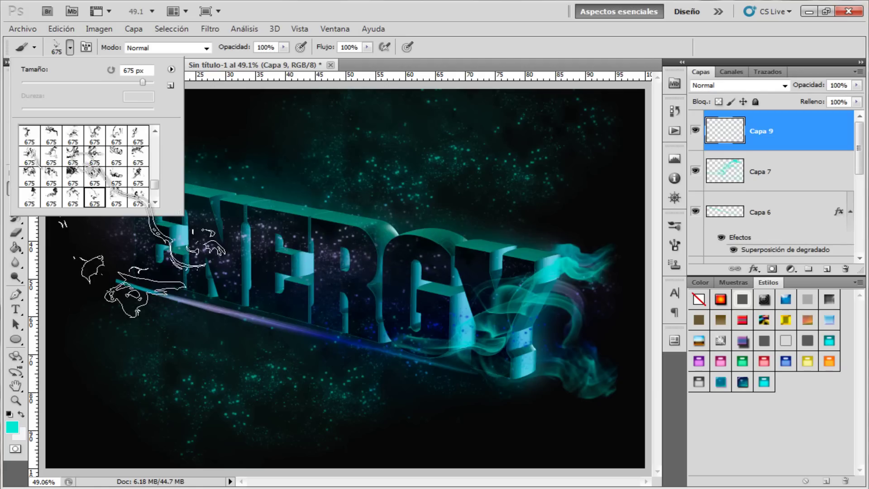
left_click(102, 195)
scroll(113, 196, "down", 1)
left_click(116, 189)
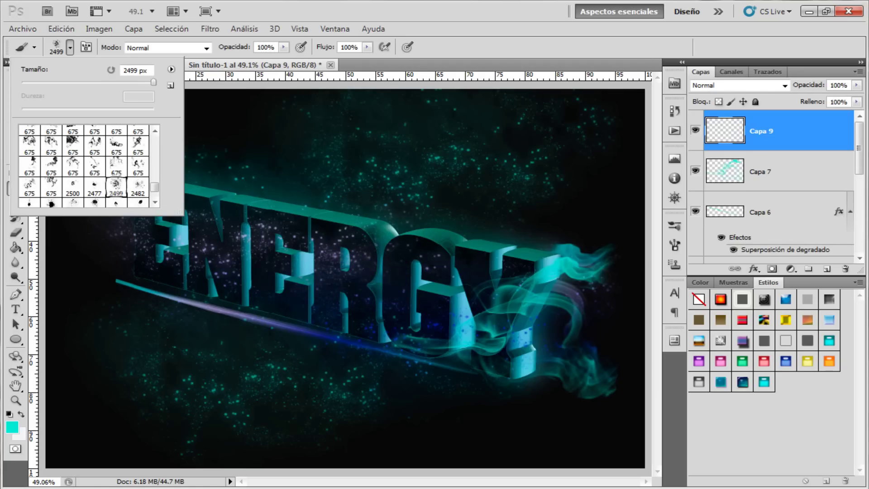
scroll(109, 168, "up", 1)
left_click(116, 157)
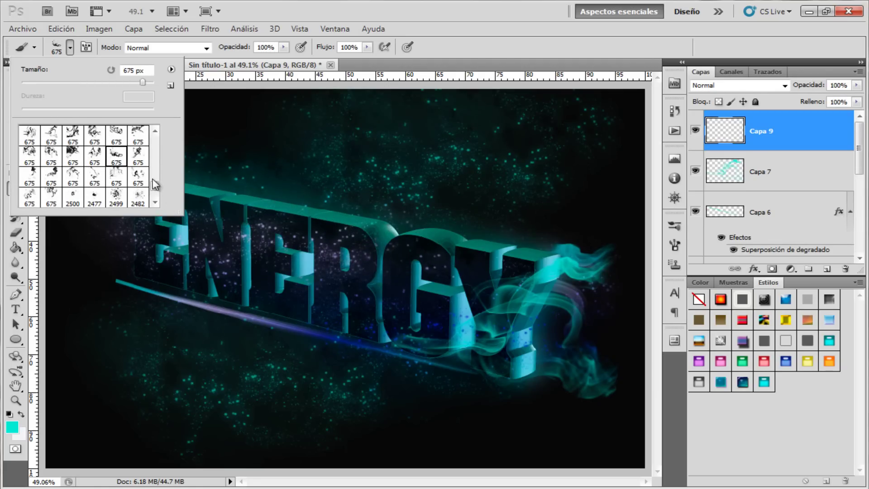
left_click(320, 188)
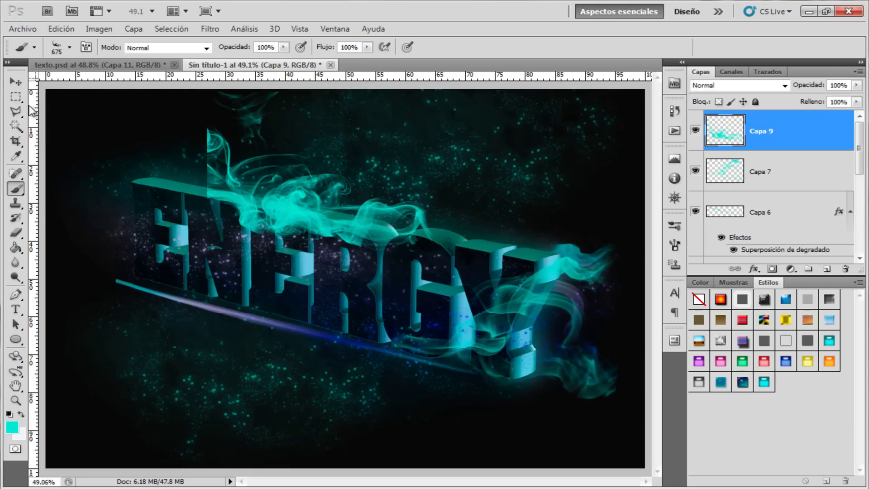
Scale the smoke wisp to about 124% and place it above ENERGY's left half.
left_click(15, 82)
mouse_move(284, 194)
left_mouse_down()
mouse_move(116, 159)
mouse_move(121, 175)
left_mouse_up()
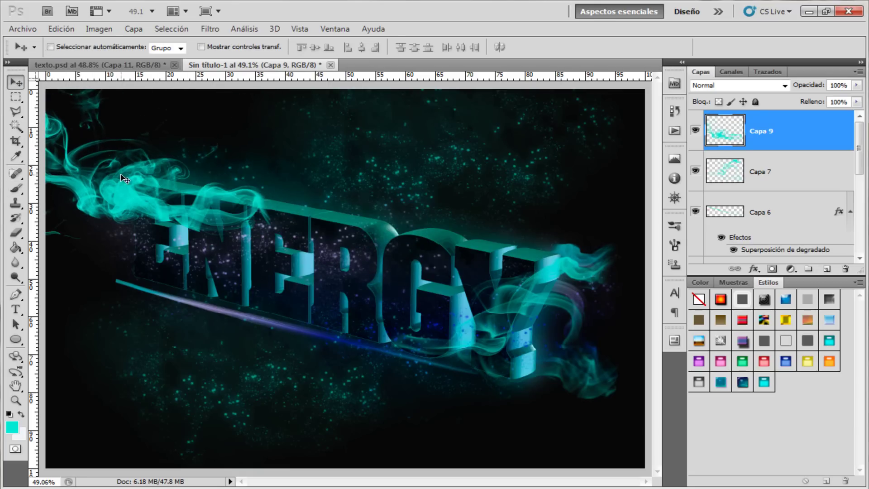
key("ctrl+t")
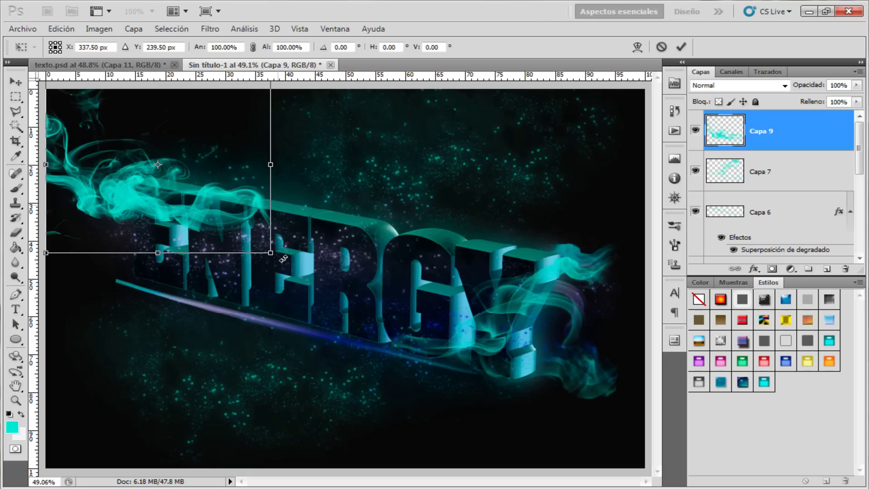
left_click_drag(283, 258, 338, 300)
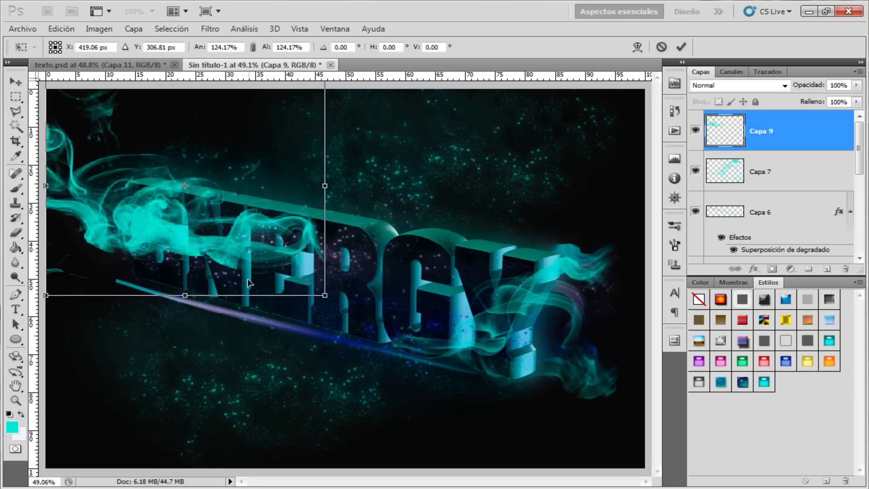
left_click_drag(248, 272, 328, 188)
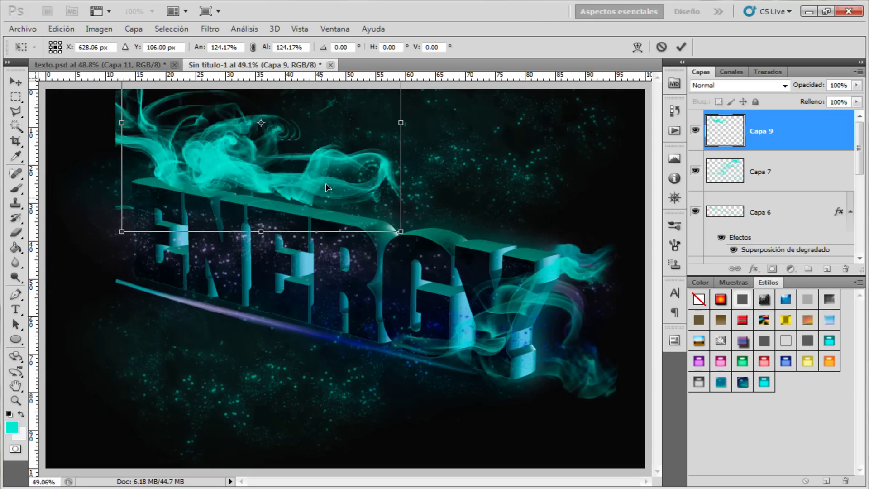
key("Return")
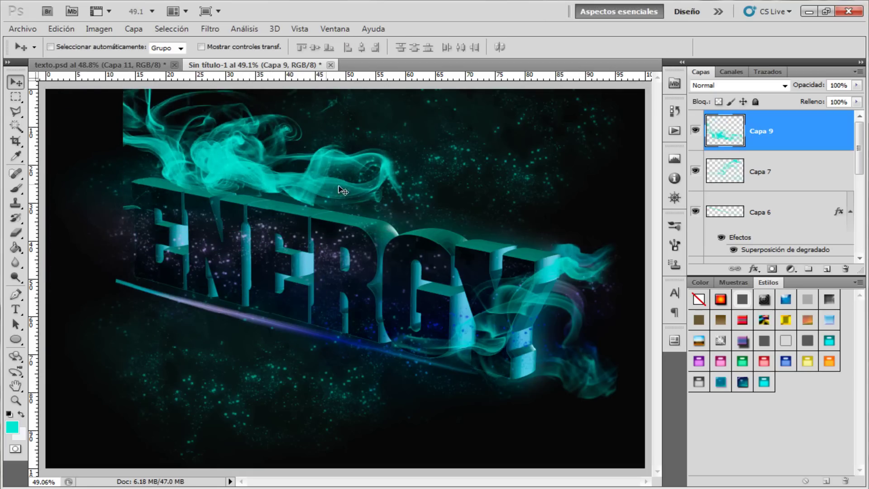
left_click_drag(277, 166, 201, 157)
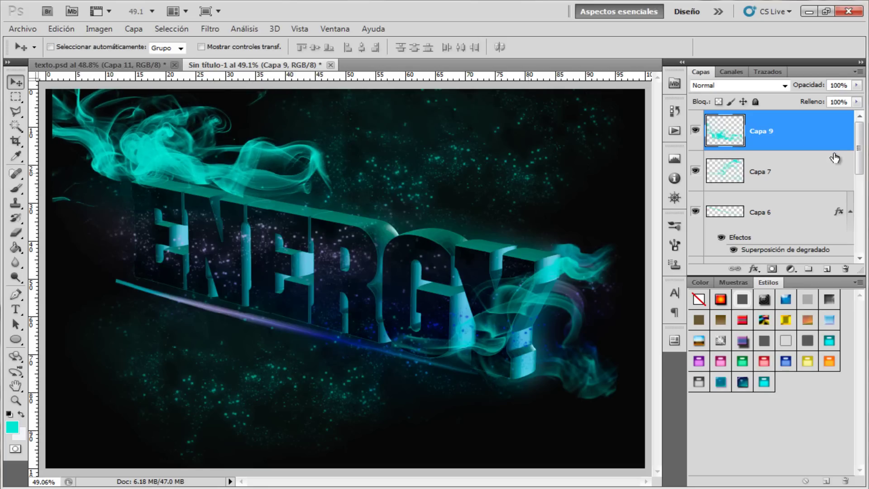
Paste the copied blue gradient overlay style onto the third smoke layer.
right_click(787, 121)
left_click(747, 145)
left_click(726, 122)
right_click(767, 130)
left_click(760, 374)
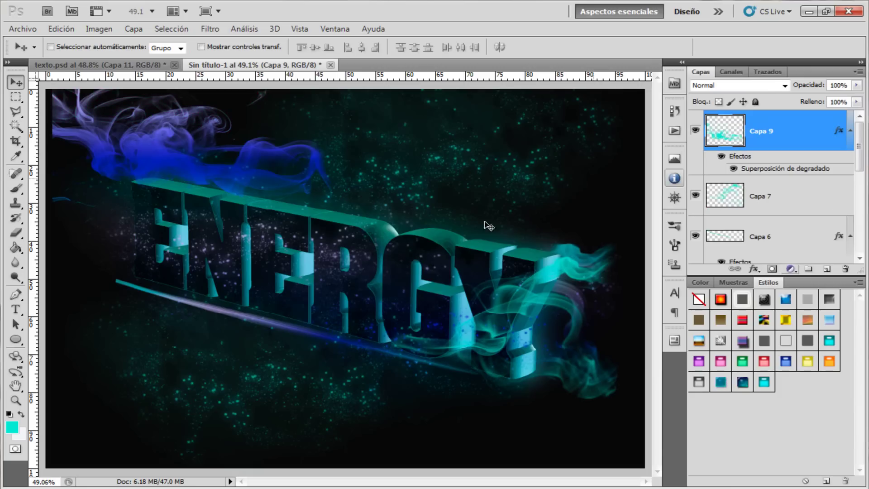
Fade the blue smoke to 31% opacity, lower it behind ENERGY's left end, and add a layer.
left_click_drag(817, 86, 797, 87)
left_click_drag(202, 158, 200, 257)
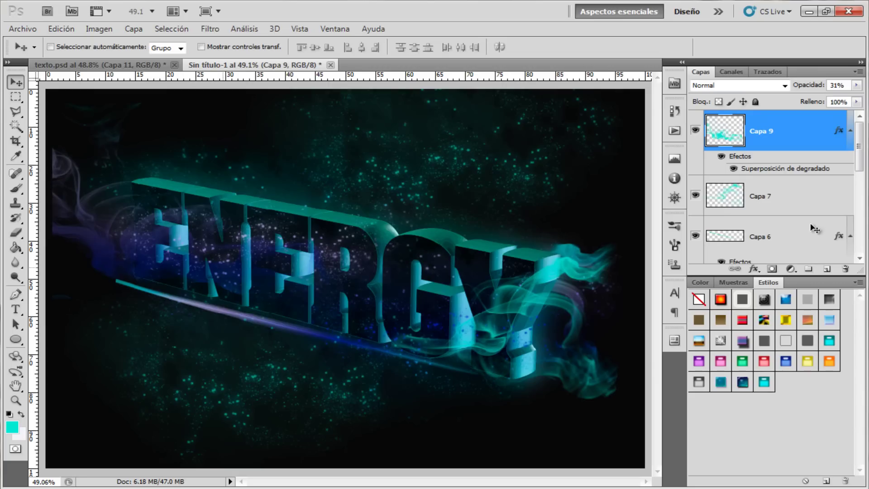
left_click(824, 271)
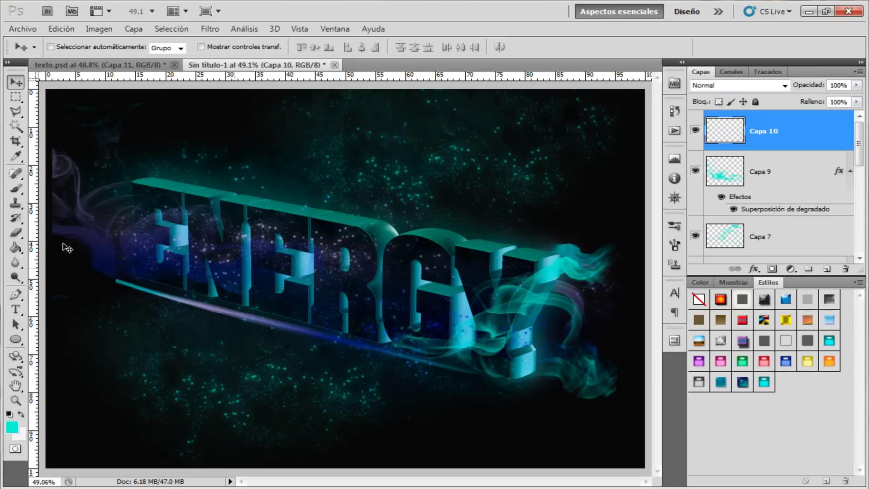
Stamp a different smoke brush on the new layer and move it up-left over the lettering.
left_click(16, 188)
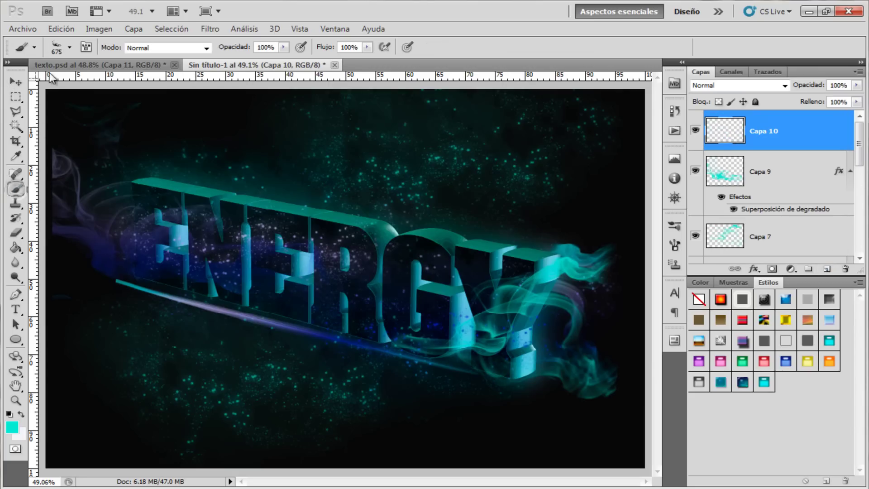
left_click(69, 45)
left_click(75, 180)
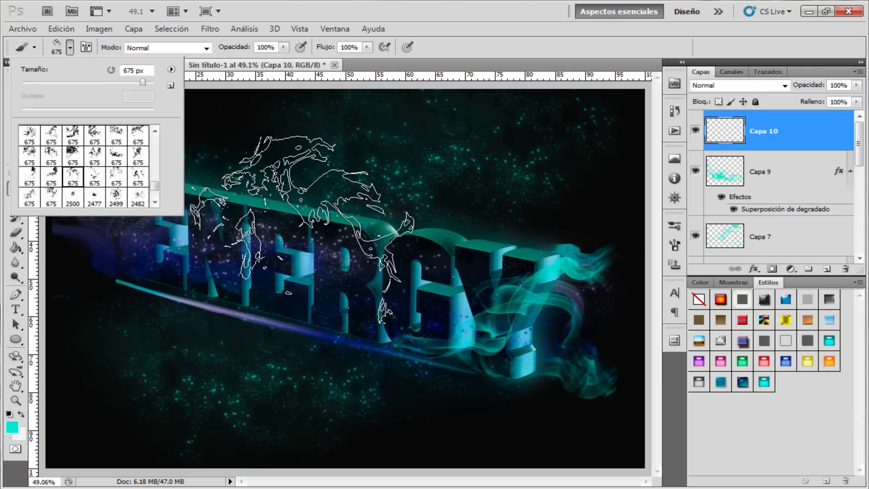
left_click(296, 220)
key("v")
left_click_drag(284, 188, 161, 155)
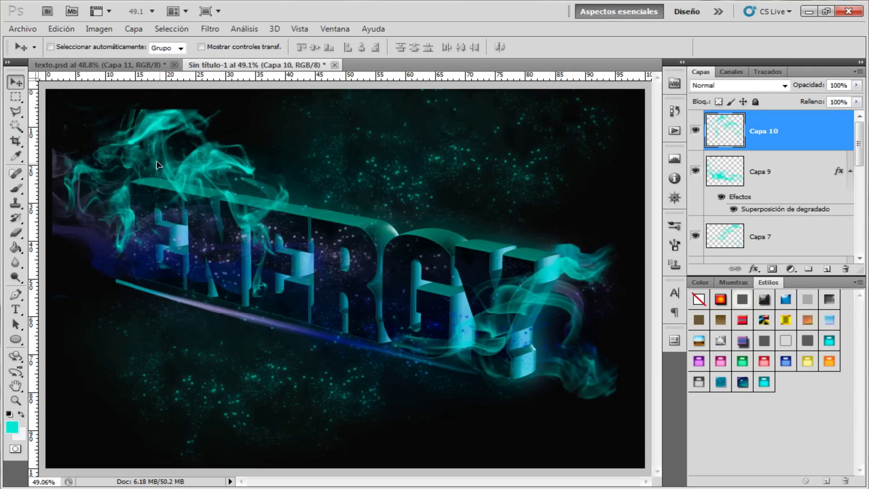
Give the smoke the pasted gradient style at 35% opacity and move its layer lower in the stack.
right_click(785, 127)
left_click(732, 360)
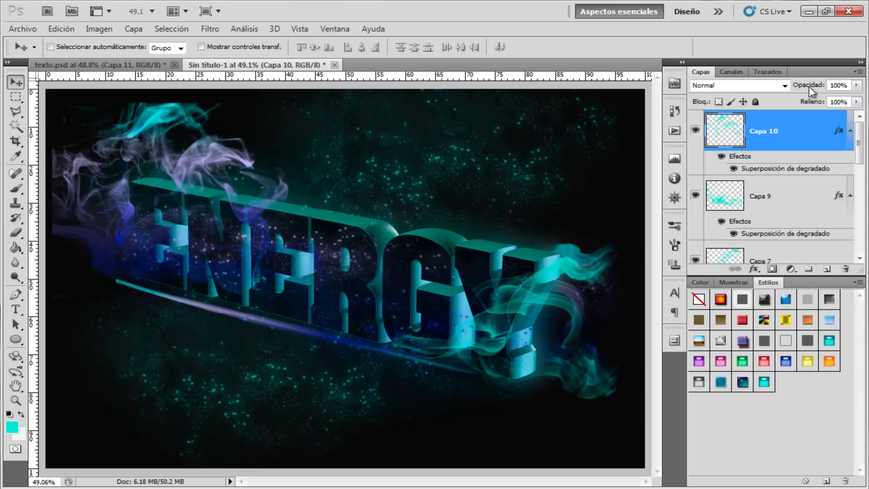
left_click_drag(808, 85, 803, 86)
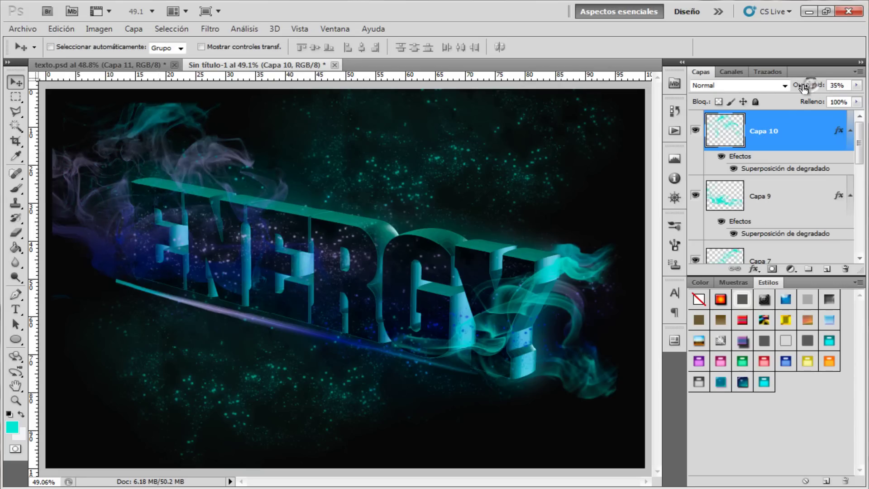
mouse_move(788, 137)
left_mouse_down()
mouse_move(782, 280)
mouse_move(788, 167)
left_mouse_up()
left_click_drag(221, 168, 285, 180)
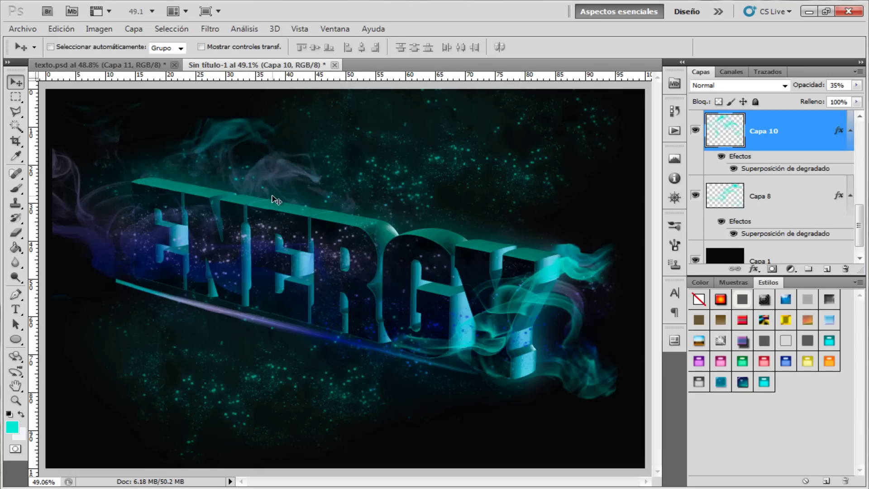
On a new layer, stamp teal smoke over the right of the text and shift it up-right.
left_click(825, 270)
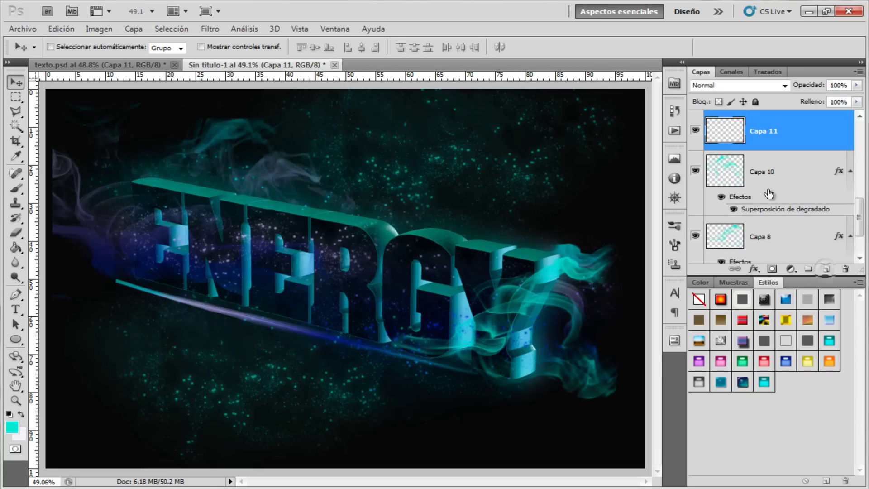
left_click(10, 188)
left_click(70, 47)
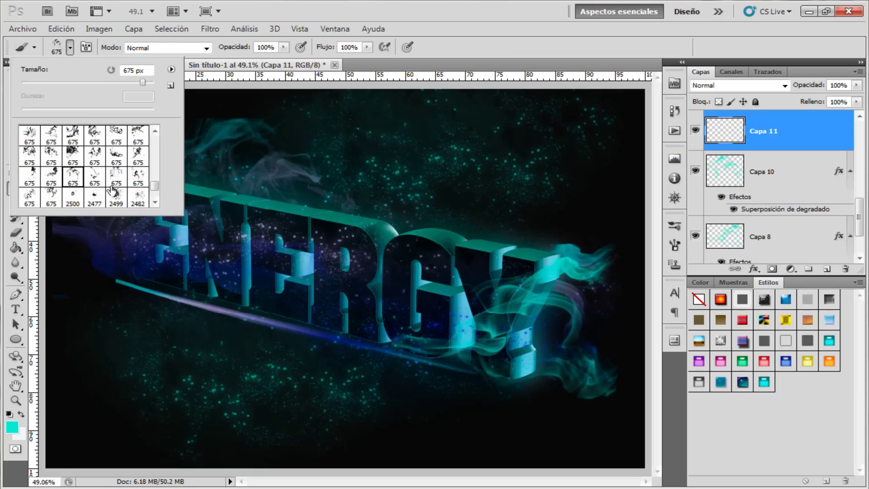
left_click(94, 179)
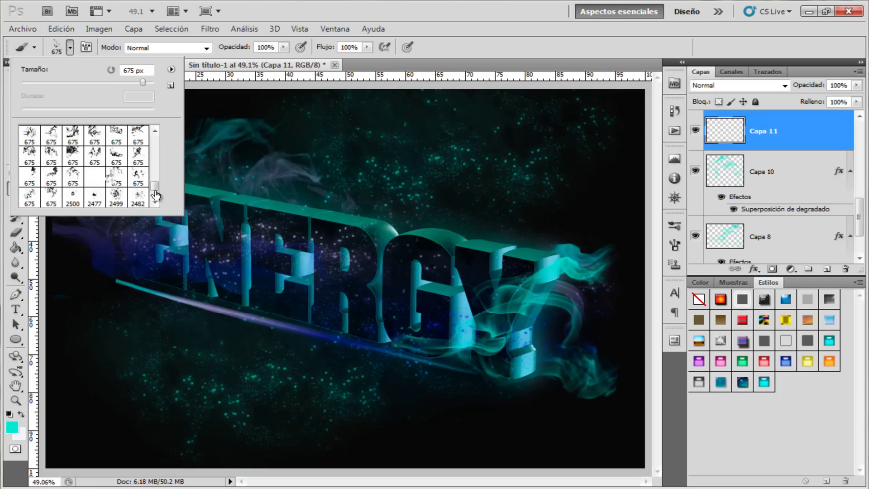
left_click(138, 177)
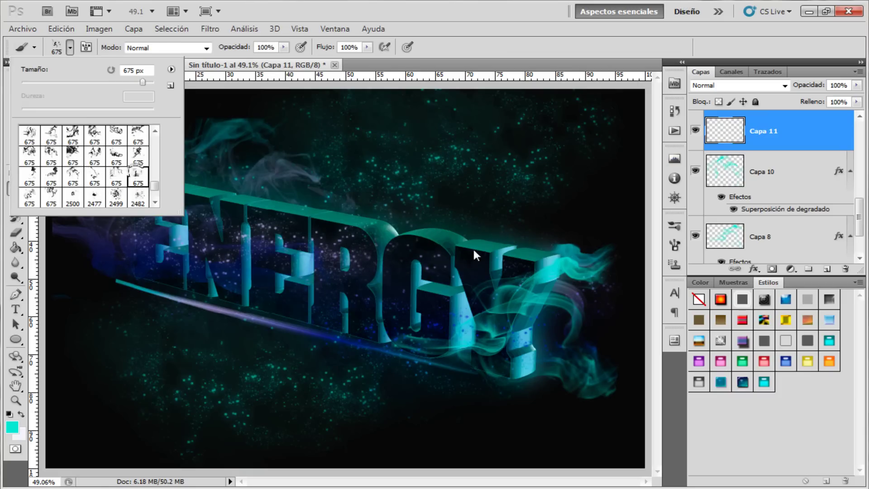
left_click(436, 241)
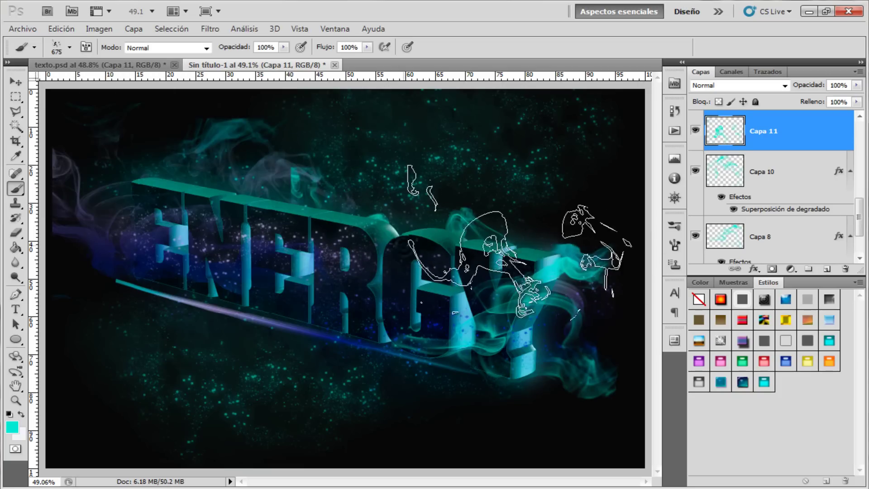
left_click(10, 84)
mouse_move(382, 217)
left_mouse_down()
mouse_move(438, 192)
mouse_move(399, 194)
left_mouse_up()
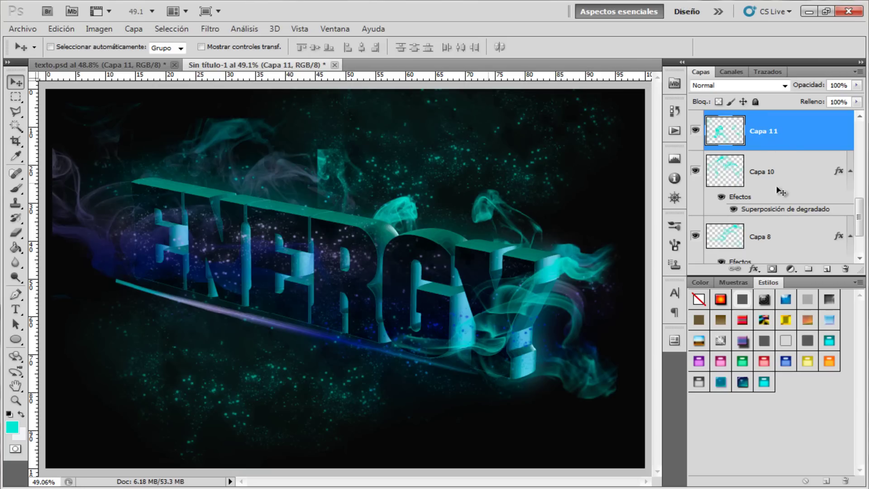
Select the Capa 9 layer and add a new empty layer above it.
scroll(776, 151, "down", 3)
scroll(773, 158, "down", 2)
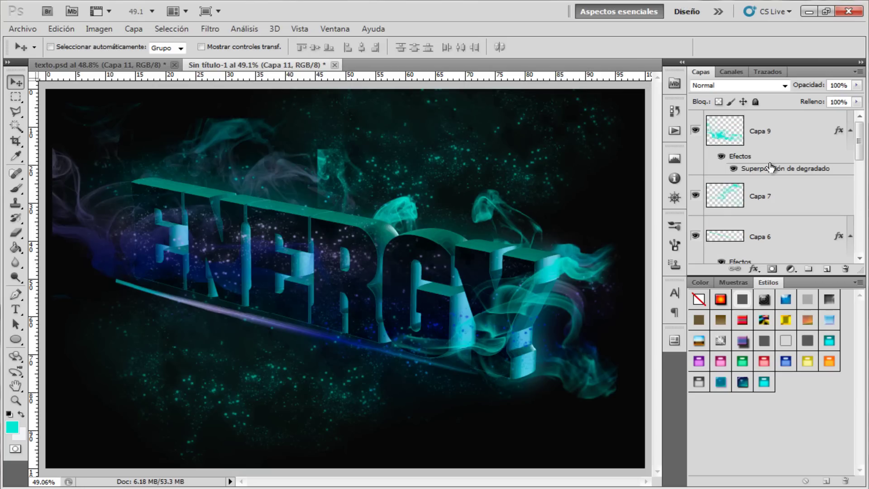
left_click(764, 132)
left_click(827, 270)
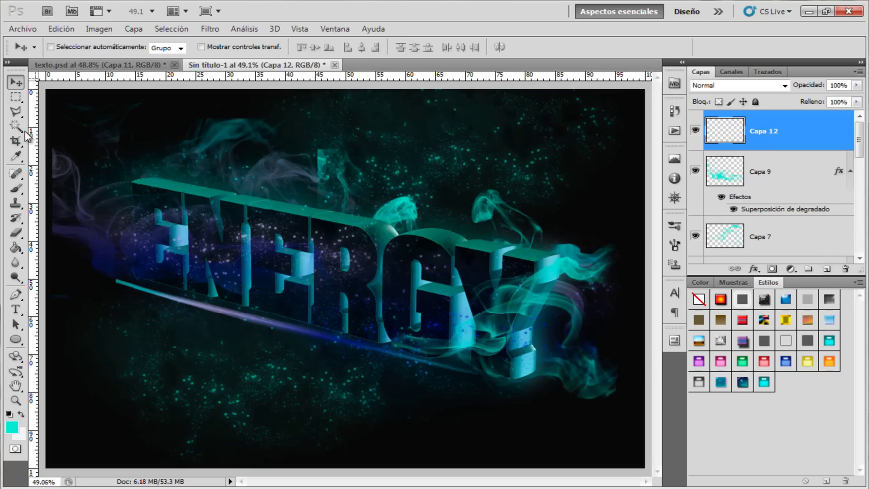
Stamp a cyan 675 px smoke wisp and move it to the right side of the canvas.
left_click(16, 187)
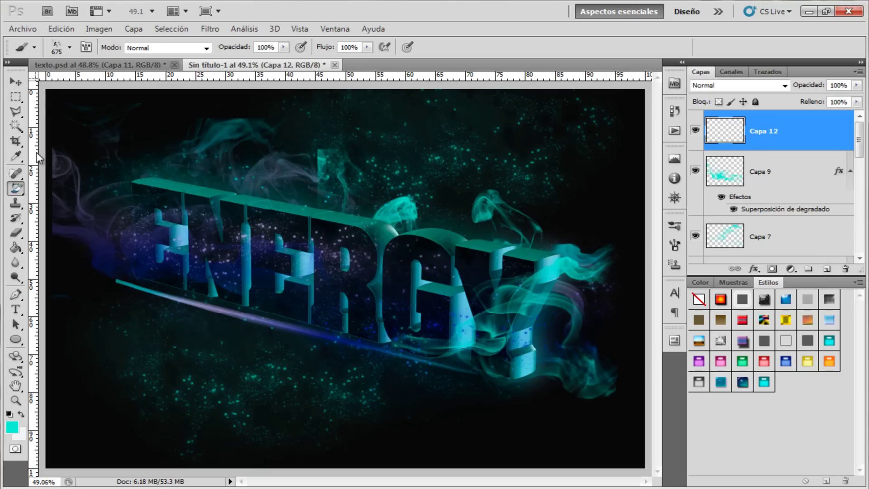
left_click(69, 47)
scroll(90, 177, "down", 2)
scroll(104, 179, "down", 2)
scroll(112, 180, "down", 1)
scroll(112, 181, "up", 2)
scroll(104, 181, "up", 2)
left_click(94, 186)
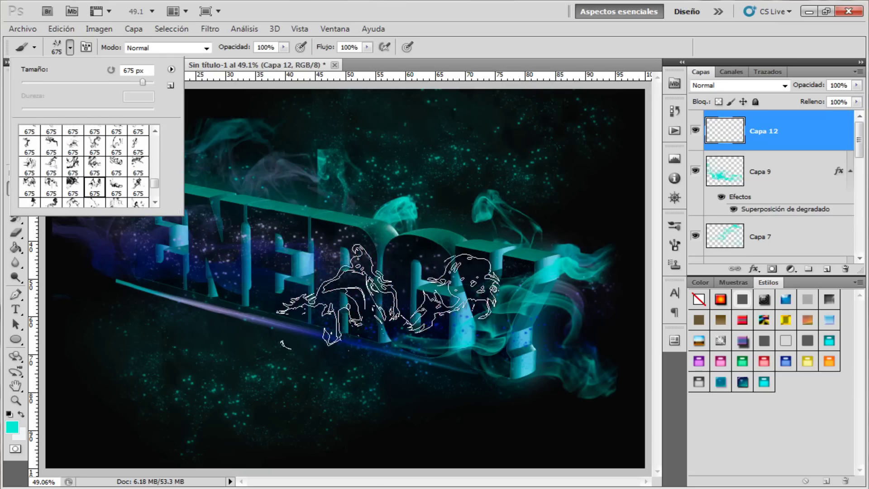
left_click(210, 259)
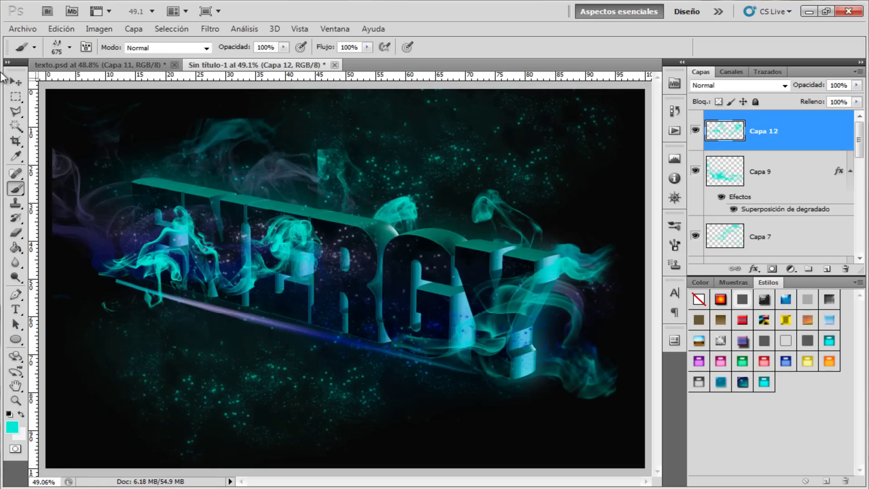
left_click(16, 82)
mouse_move(191, 230)
left_mouse_down()
mouse_move(483, 292)
mouse_move(460, 292)
left_mouse_up()
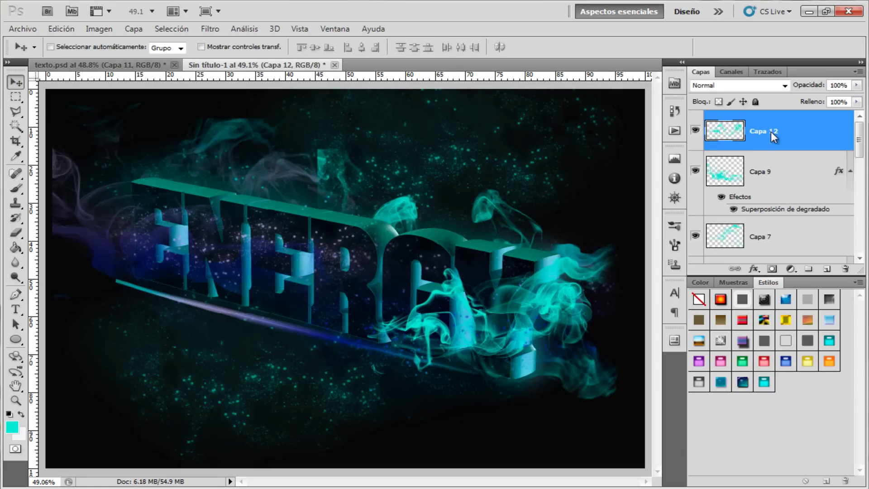
Paste the gradient style onto Capa 12, push it to the right edge, dim to 66%, and add a layer.
right_click(770, 131)
left_click(765, 374)
left_click_drag(565, 333, 616, 344)
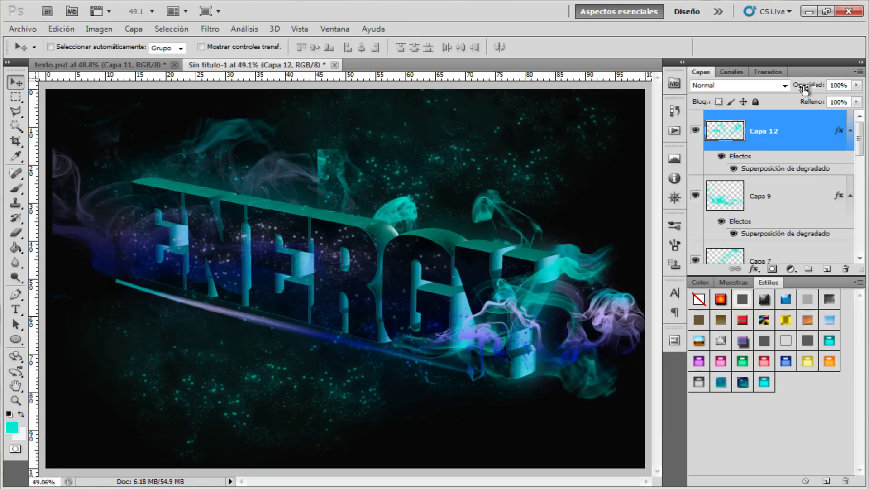
left_click_drag(804, 88, 719, 248)
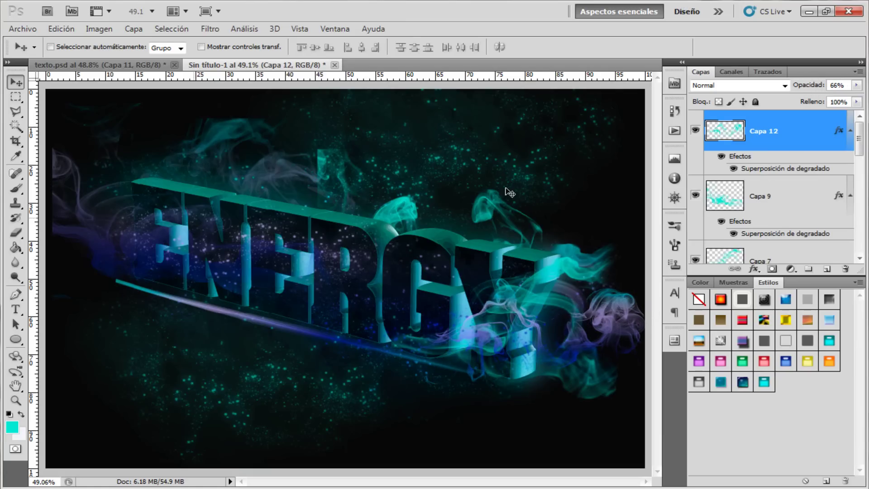
left_click(809, 270)
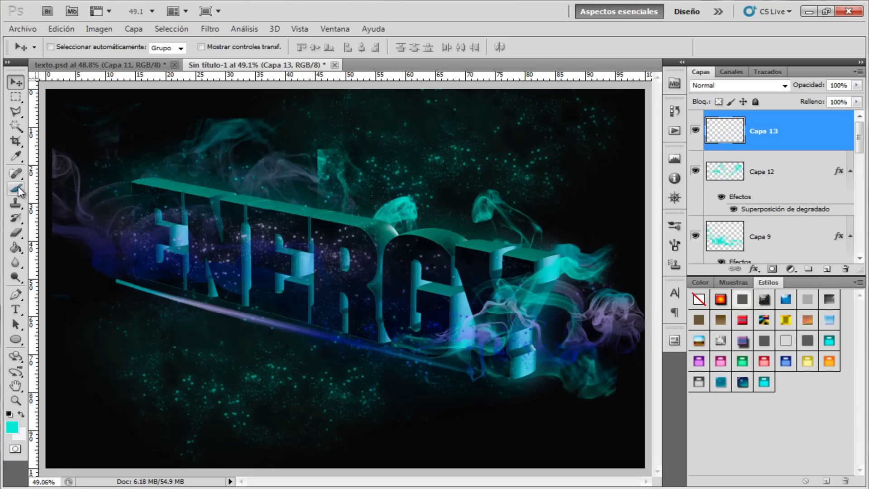
Choose a smoke brush preset and stamp a large smoke wisp over the text on Capa 13.
left_click(15, 189)
left_click(69, 47)
left_click(86, 167)
scroll(108, 157, "up", 1)
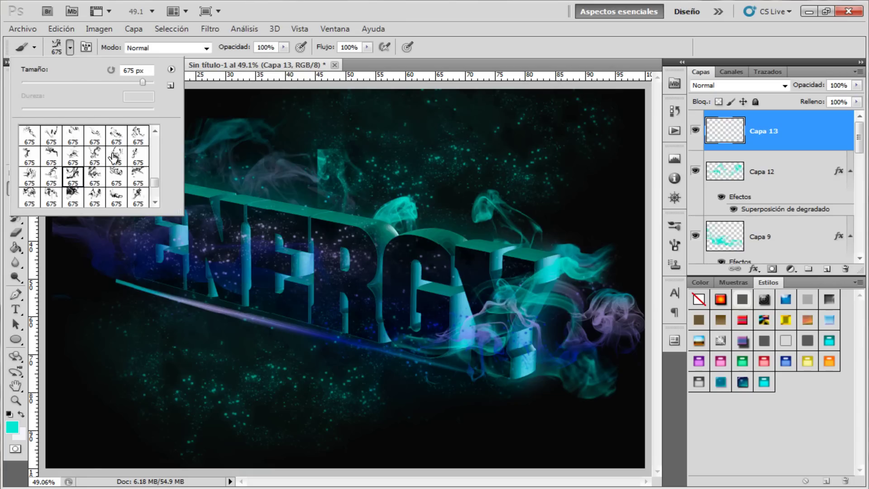
scroll(113, 172, "up", 3)
left_click(138, 185)
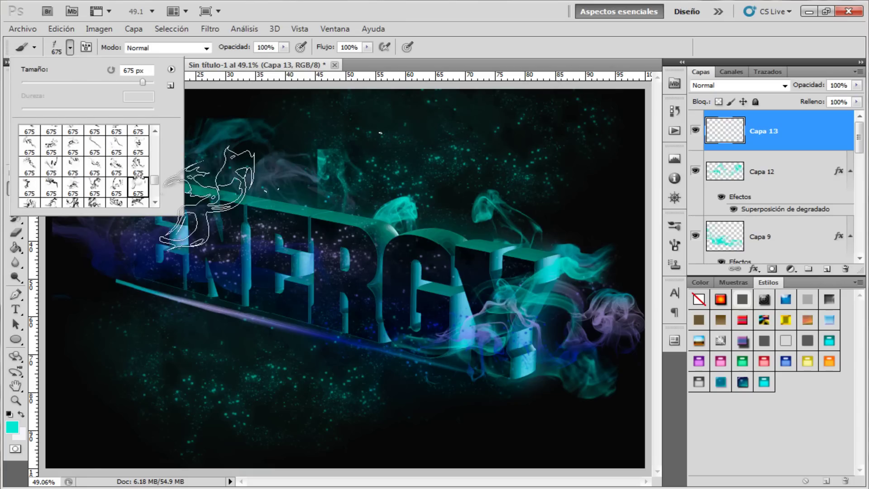
scroll(108, 186, "up", 2)
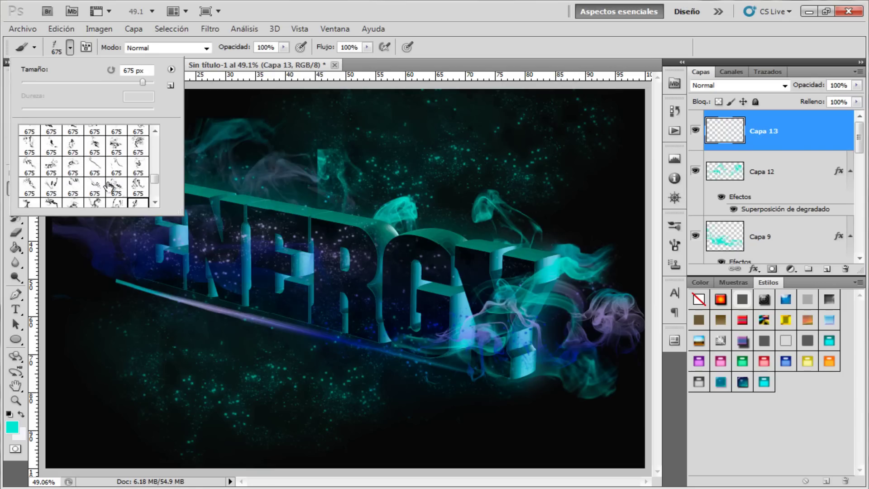
scroll(90, 186, "up", 2)
scroll(95, 188, "up", 2)
scroll(95, 186, "up", 1)
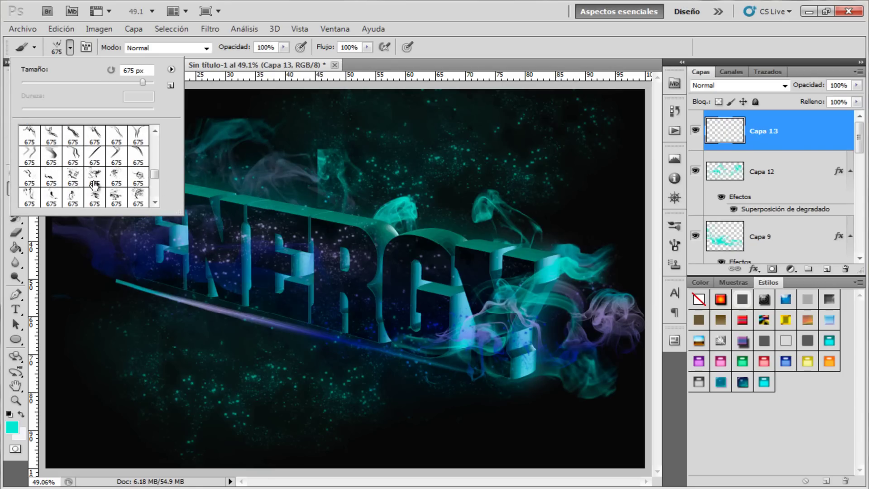
left_click(69, 197)
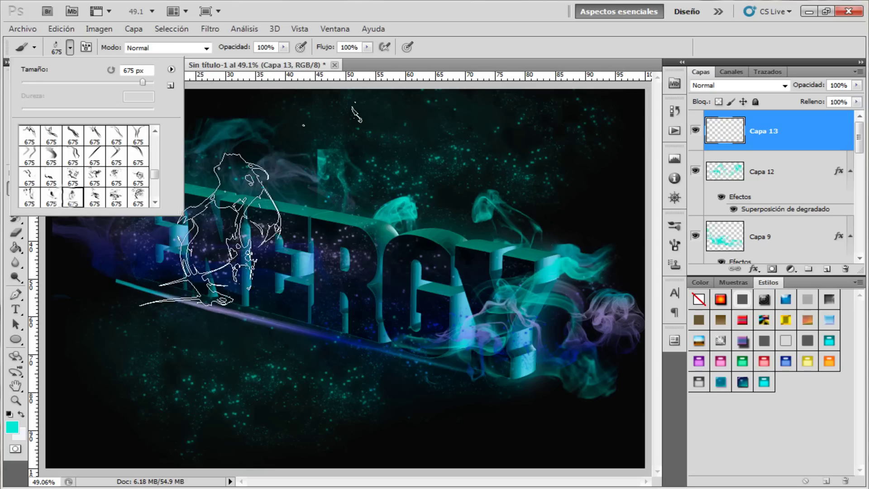
left_click(218, 231)
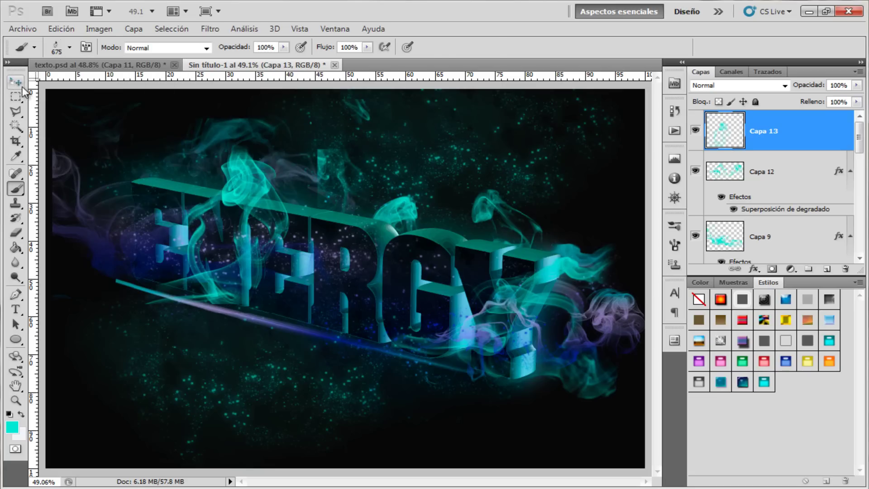
Move the wisp to ENERGY's upper left, paste the gradient style, and dim it to 66% opacity.
left_click(16, 82)
left_click_drag(216, 206, 121, 151)
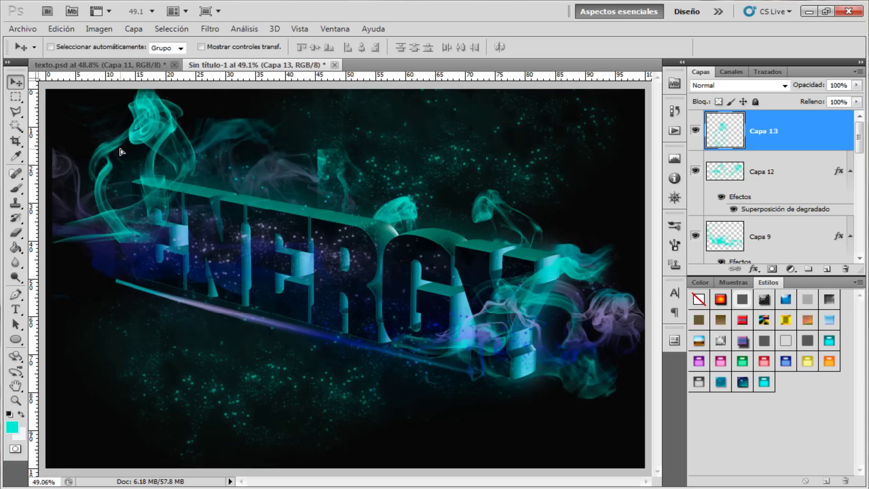
right_click(750, 136)
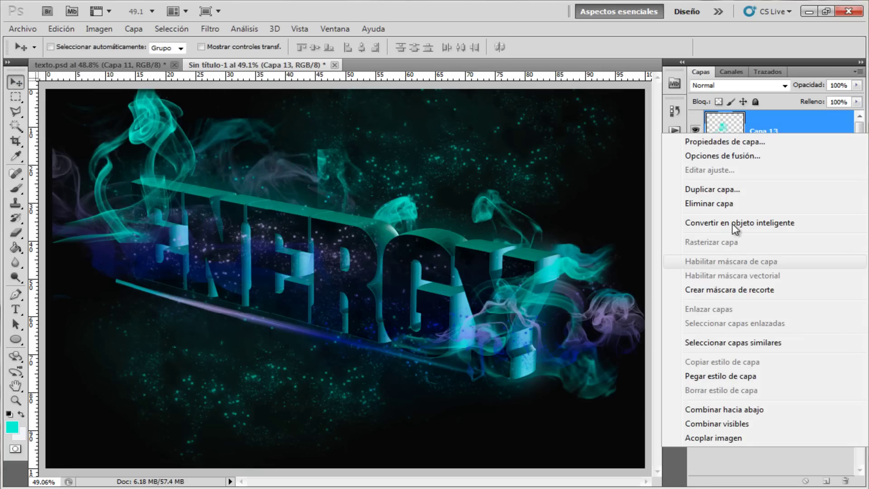
left_click(741, 375)
left_click_drag(809, 85, 796, 86)
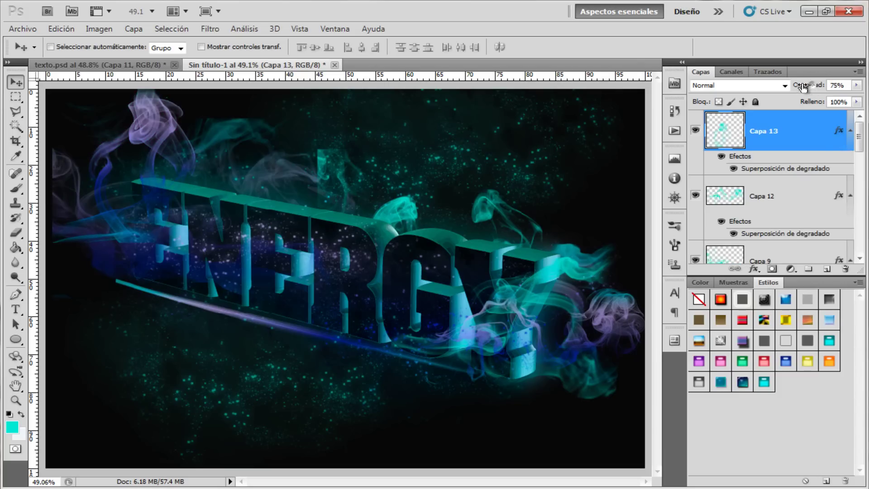
left_click_drag(162, 182, 160, 186)
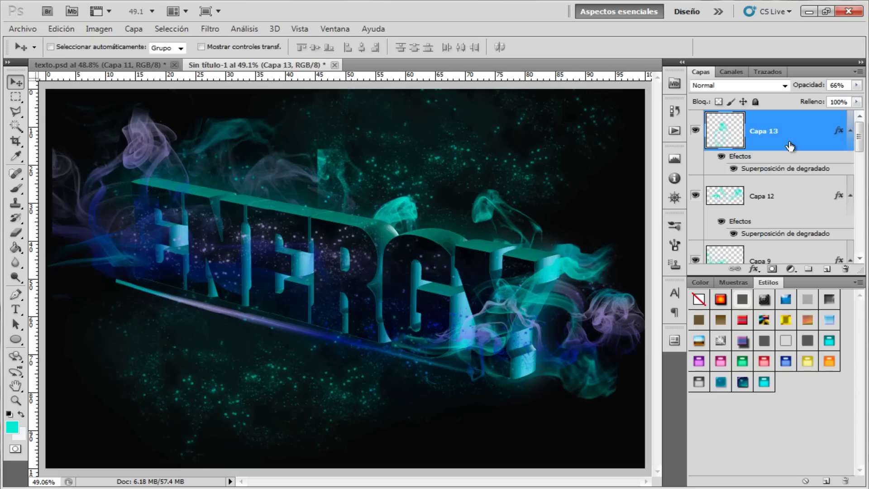
Select the text-effect layers in the Layers panel for grouping.
scroll(790, 145, "down", 3)
scroll(790, 156, "down", 3)
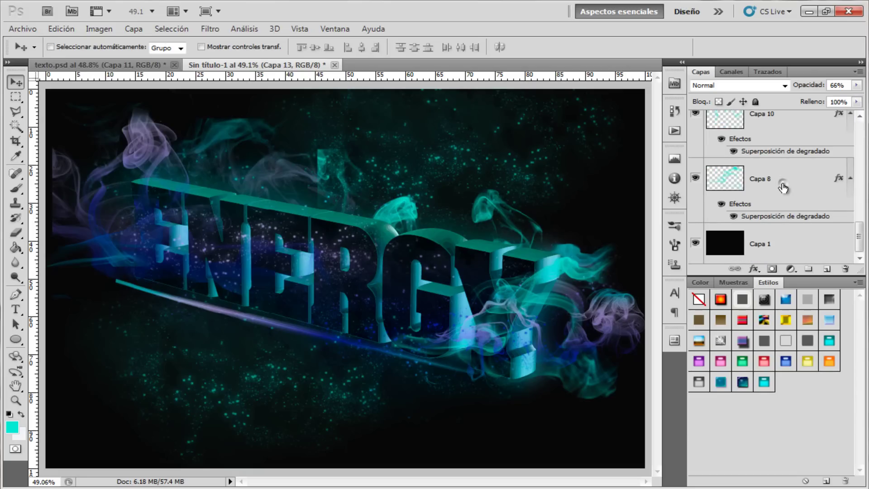
left_click(783, 187, "shift")
scroll(801, 180, "up", 2)
Group the ENERGY text, particle and smoke layers as 'texto' and add a new empty layer above.
scroll(801, 180, "down", 2)
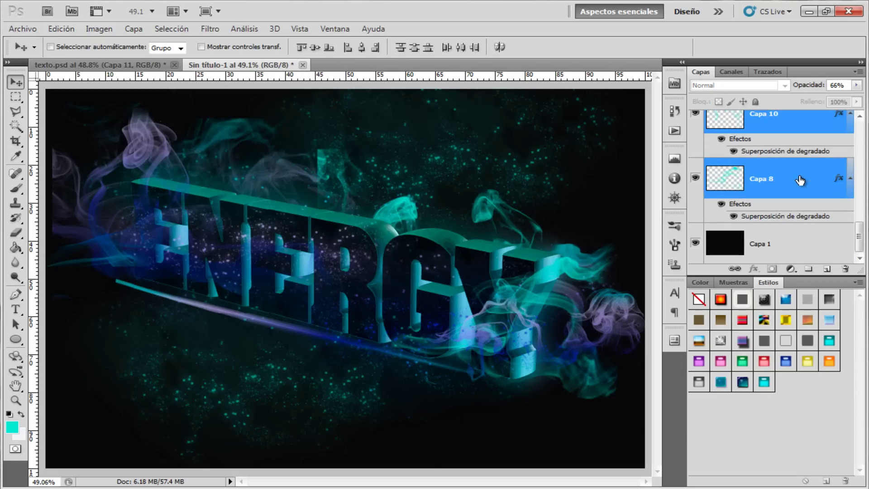
key("ctrl+g")
double_click(752, 128)
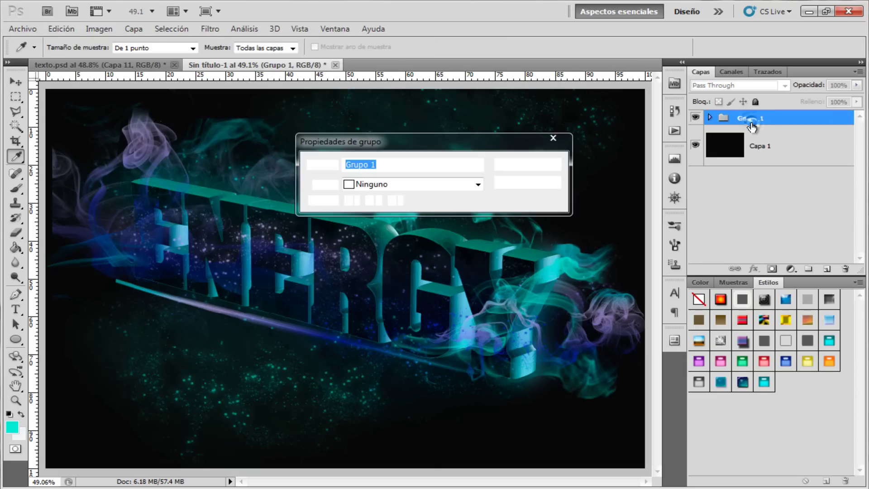
key("Escape")
double_click(745, 119)
type("texto")
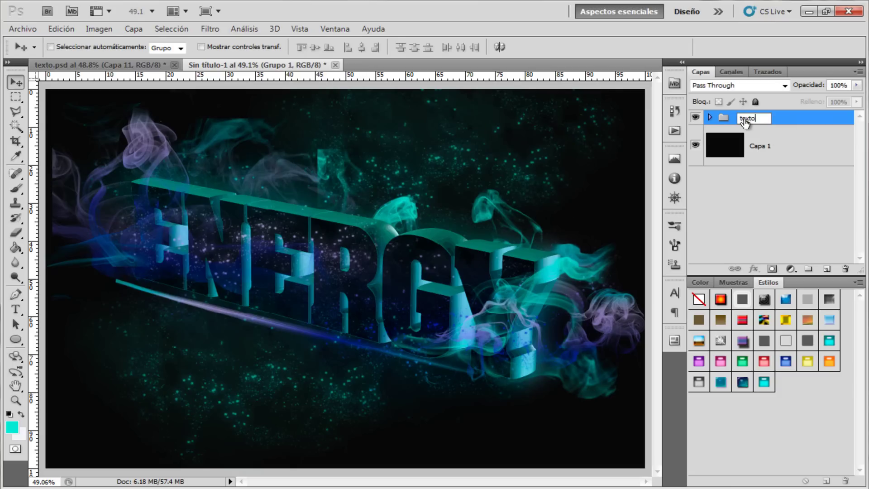
key("Return")
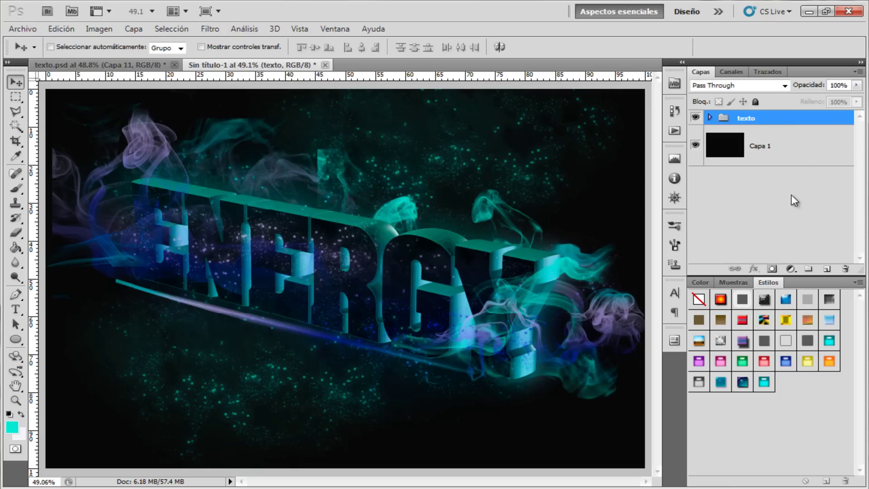
left_click(827, 270)
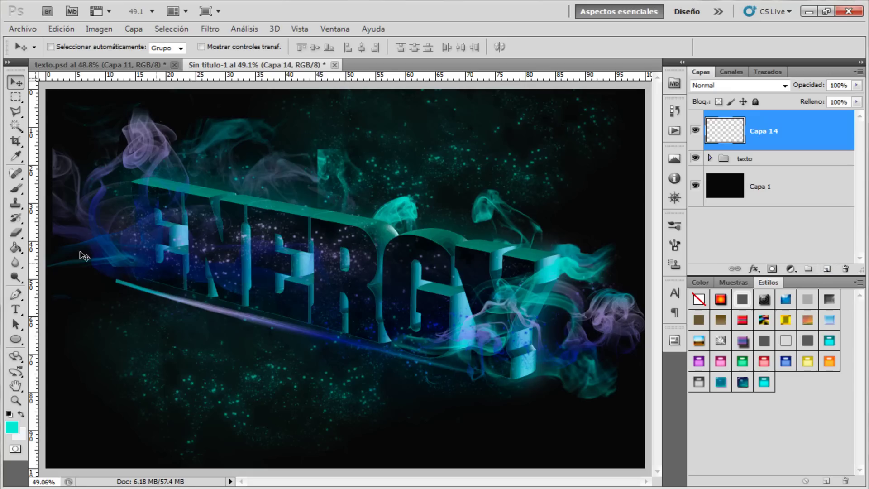
With a shrunken 2495 splatter brush, paint splatters in the upper-right, lower-left and lower-right corners.
left_click(16, 190)
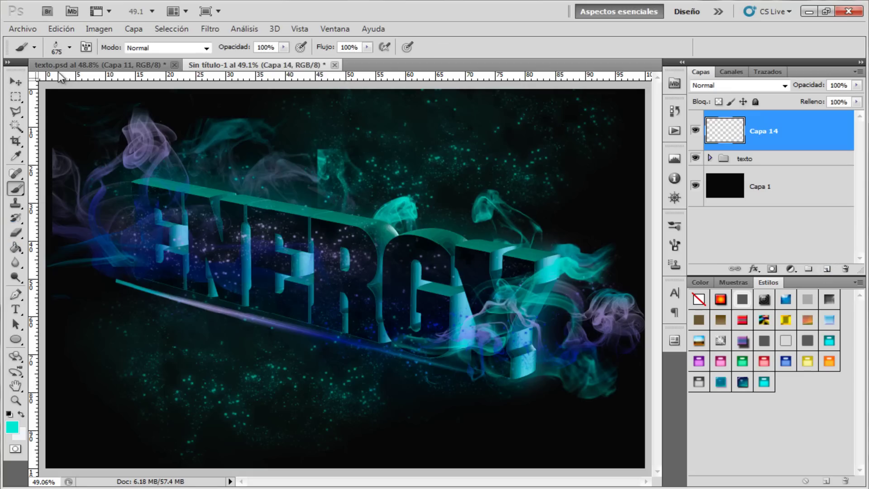
left_click(70, 47)
left_click_drag(158, 179, 155, 193)
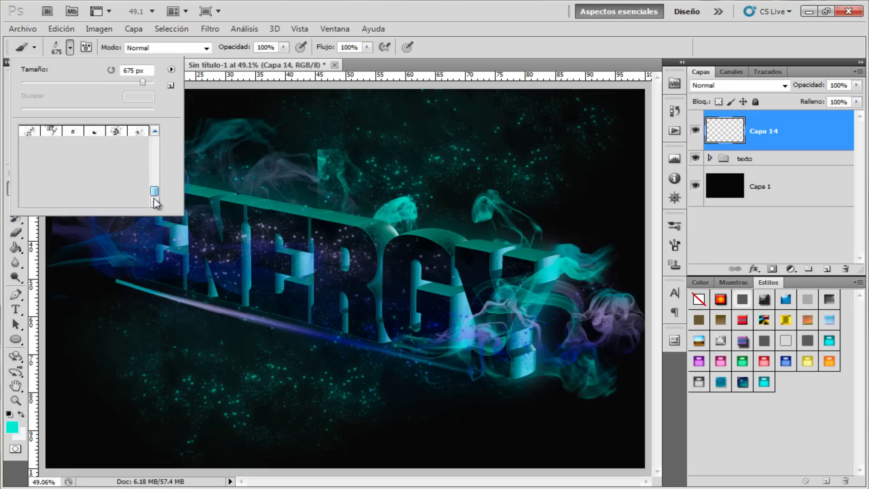
left_click(74, 159)
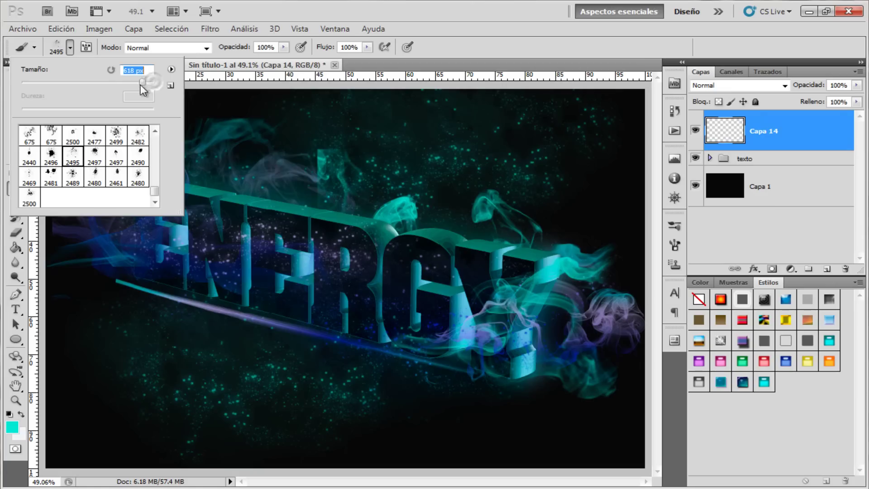
left_click_drag(140, 85, 133, 84)
left_click_drag(526, 154, 598, 113)
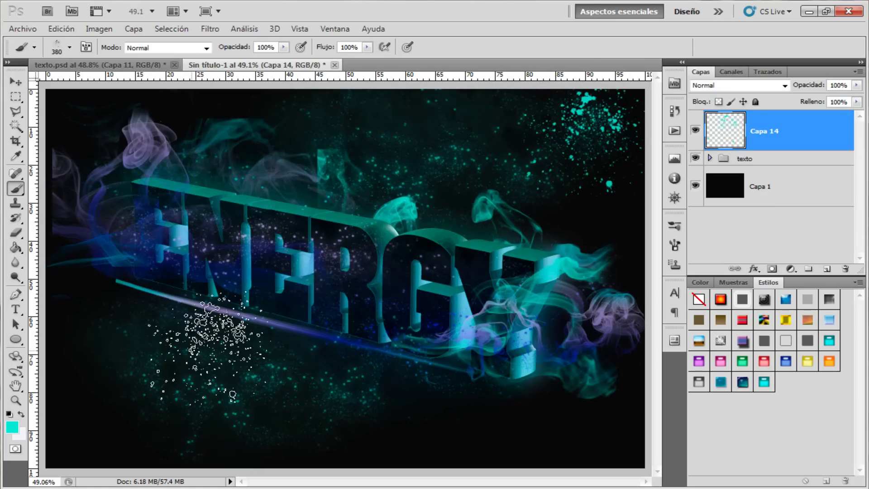
left_click(111, 392)
left_click(595, 432)
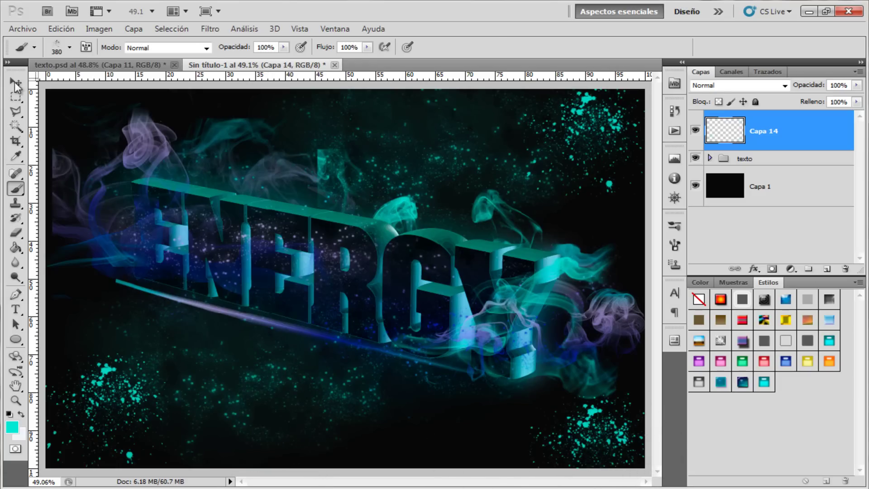
Paste the blue gradient style onto the splatter layer and fade it to 76% opacity.
left_click(16, 84)
right_click(784, 126)
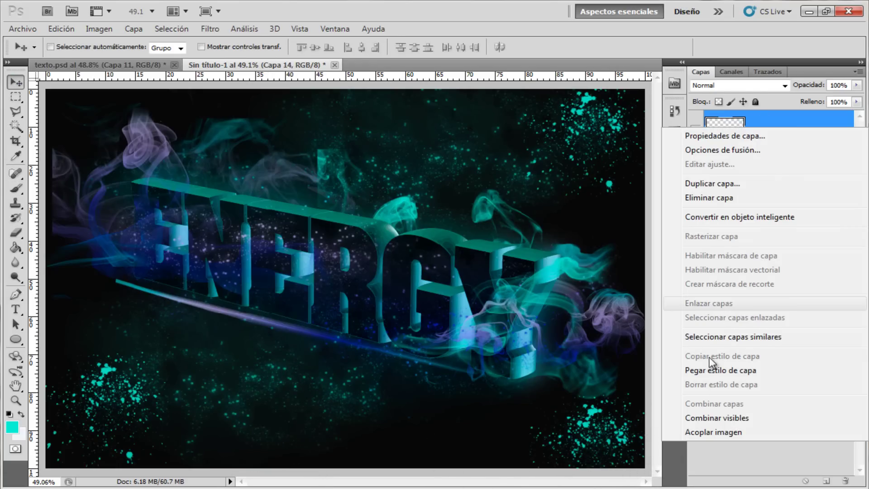
left_click(715, 370)
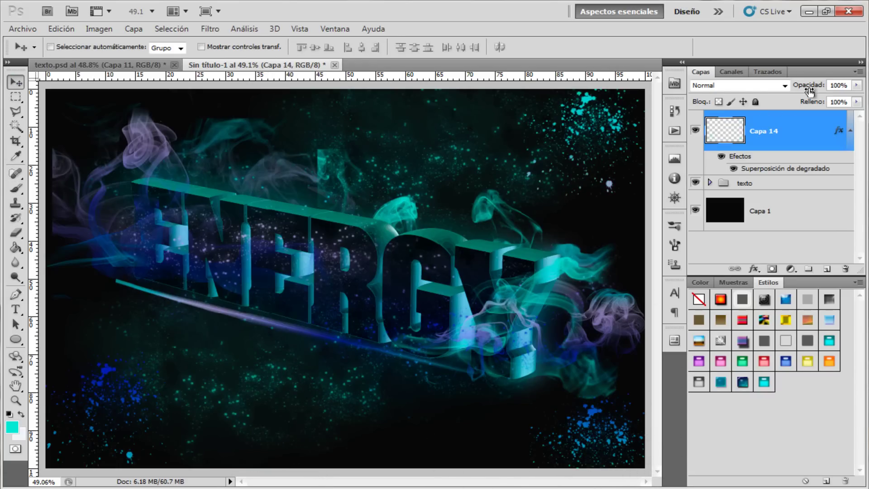
mouse_move(809, 91)
left_mouse_down()
mouse_move(802, 92)
mouse_move(810, 90)
left_mouse_up()
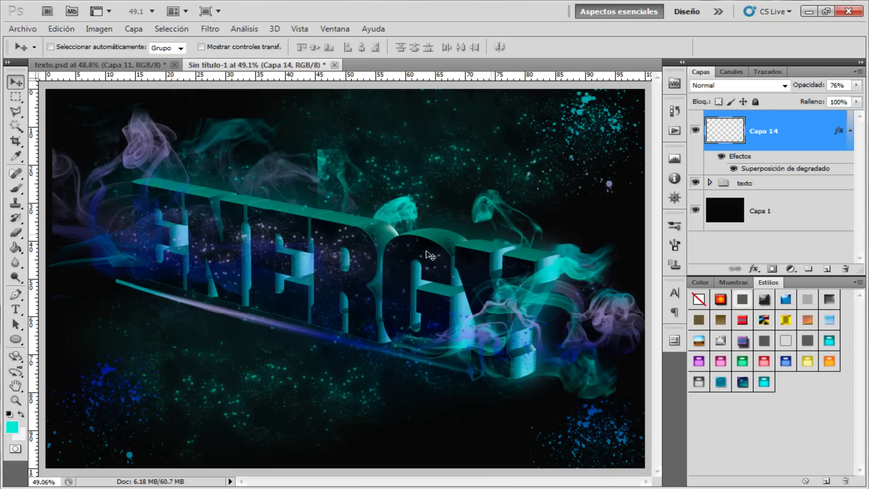
key("v")
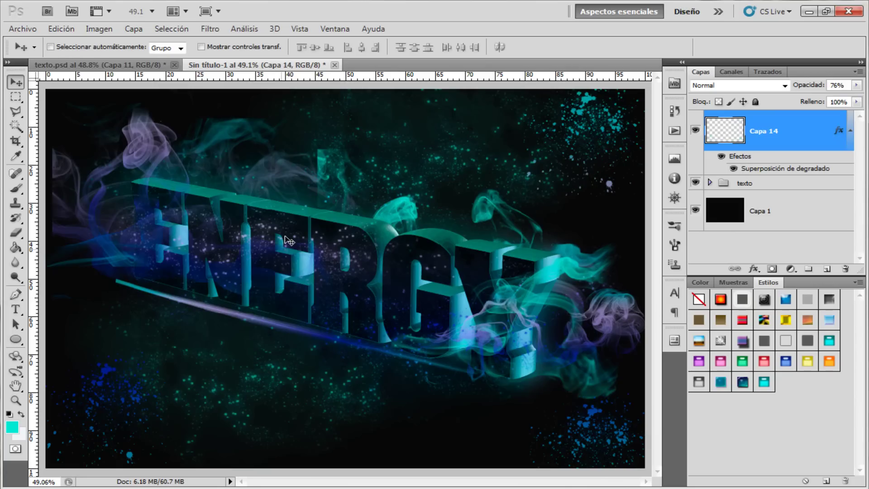